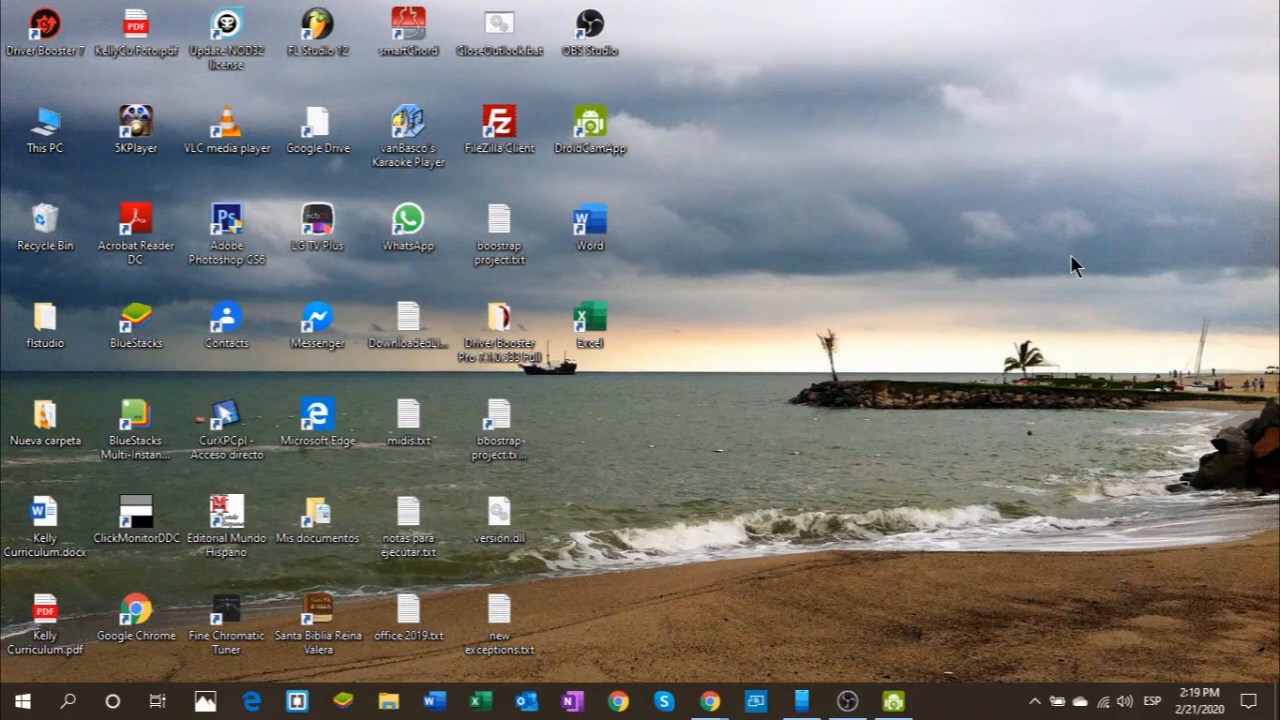
Add a PowerPoint shortcut to the desktop below the Excel one, taking it from the installed apps list.
left_click_drag(629, 249, 620, 365)
left_click(758, 235)
left_click(22, 701)
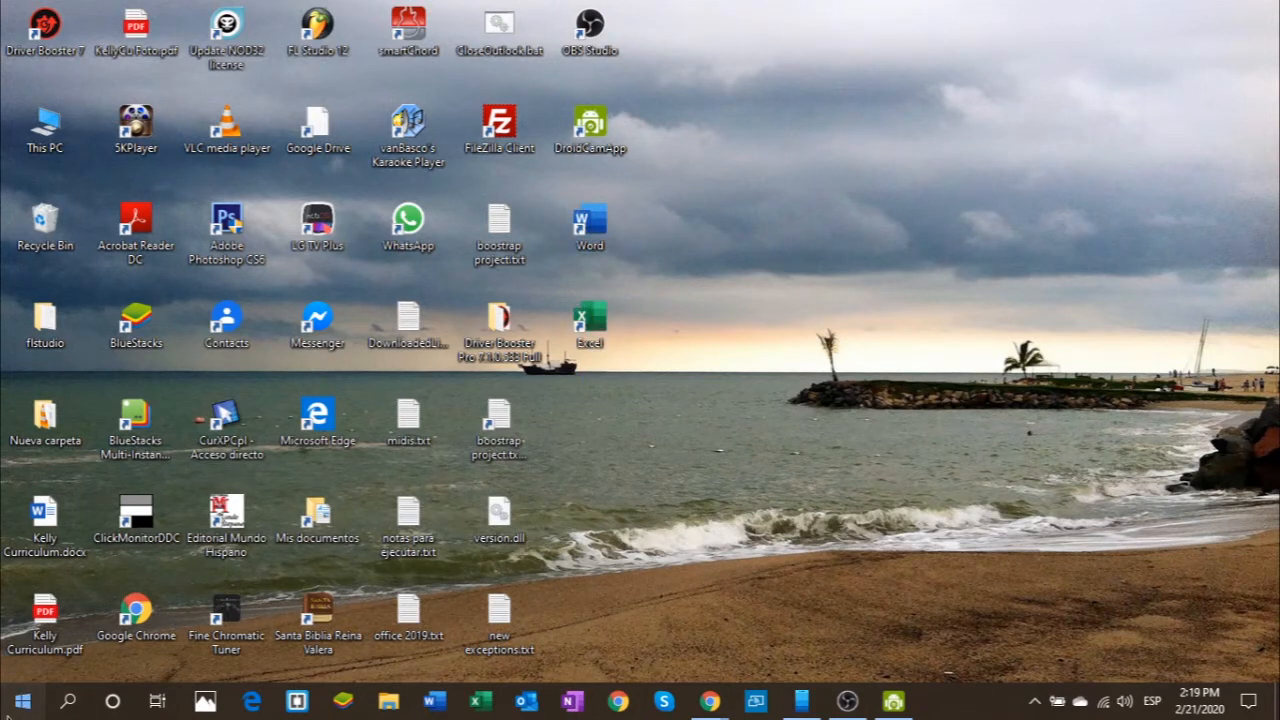
scroll(130, 525, "down", 10)
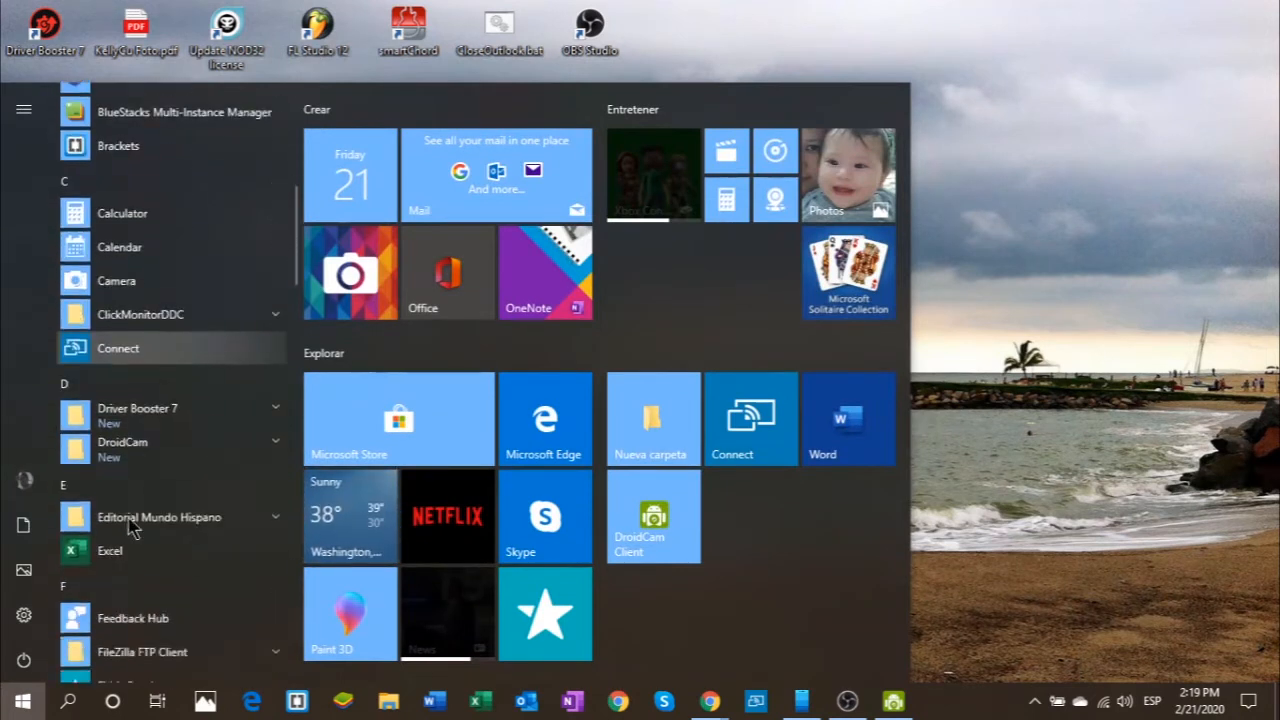
scroll(130, 533, "down", 10)
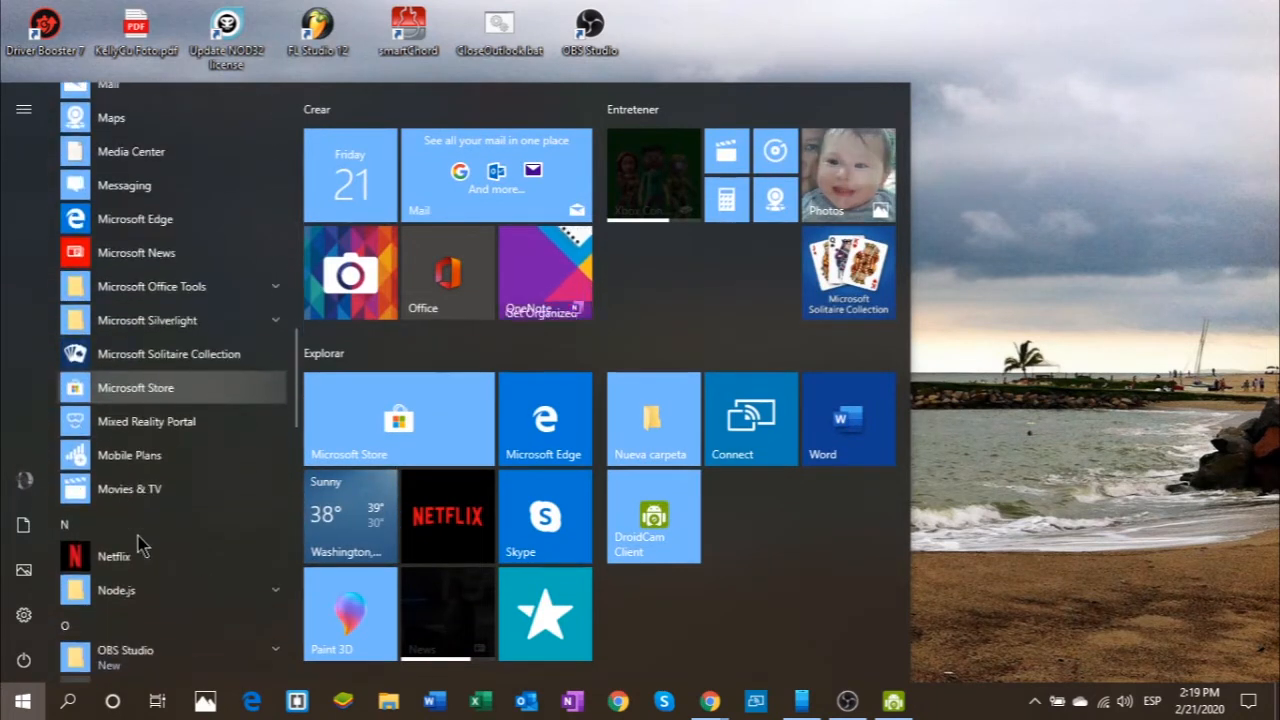
scroll(140, 548, "down", 3)
left_click_drag(160, 580, 614, 414)
Look through the installed apps list for the Office programs, close it, and refresh the desktop.
left_click(22, 701)
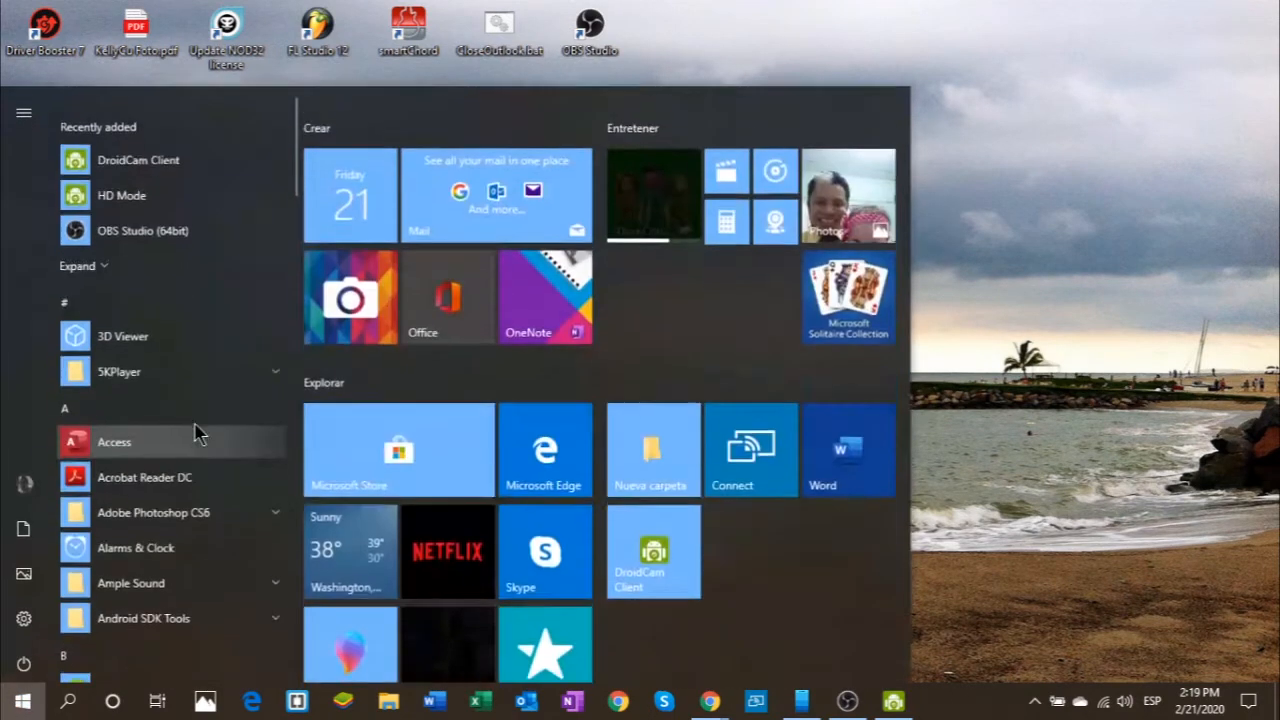
scroll(145, 500, "down", 8)
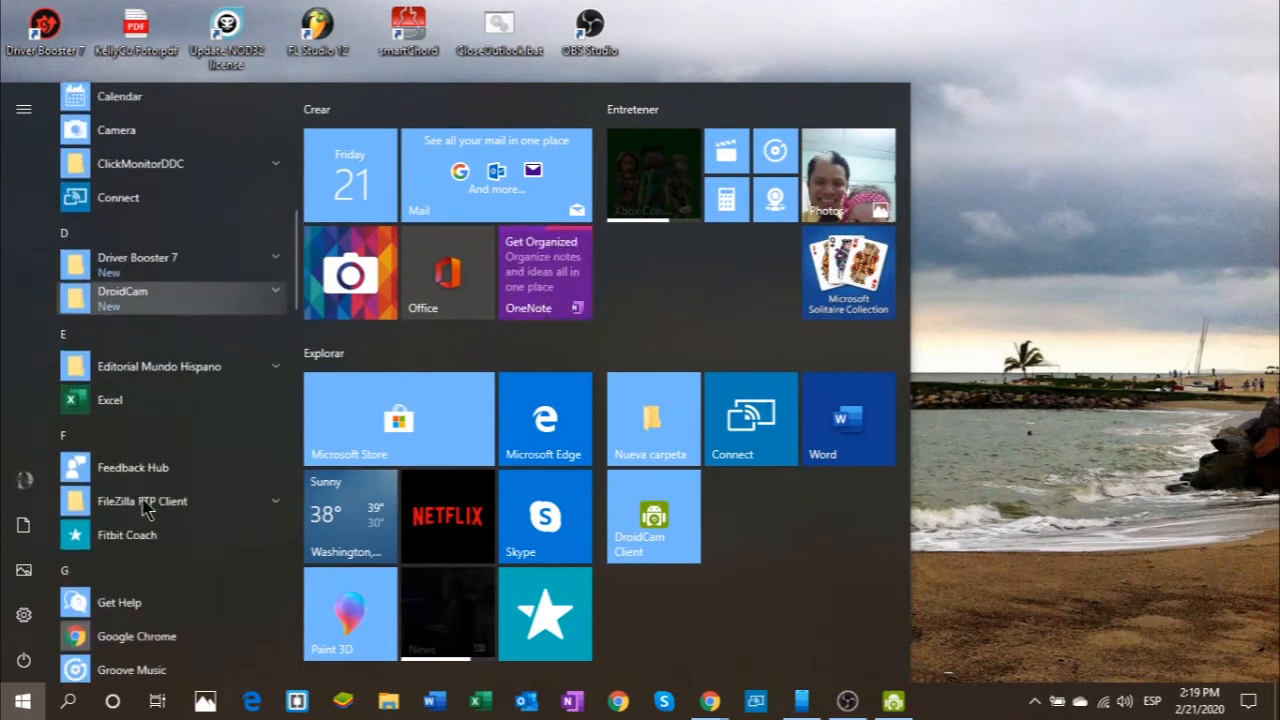
scroll(145, 530, "down", 8)
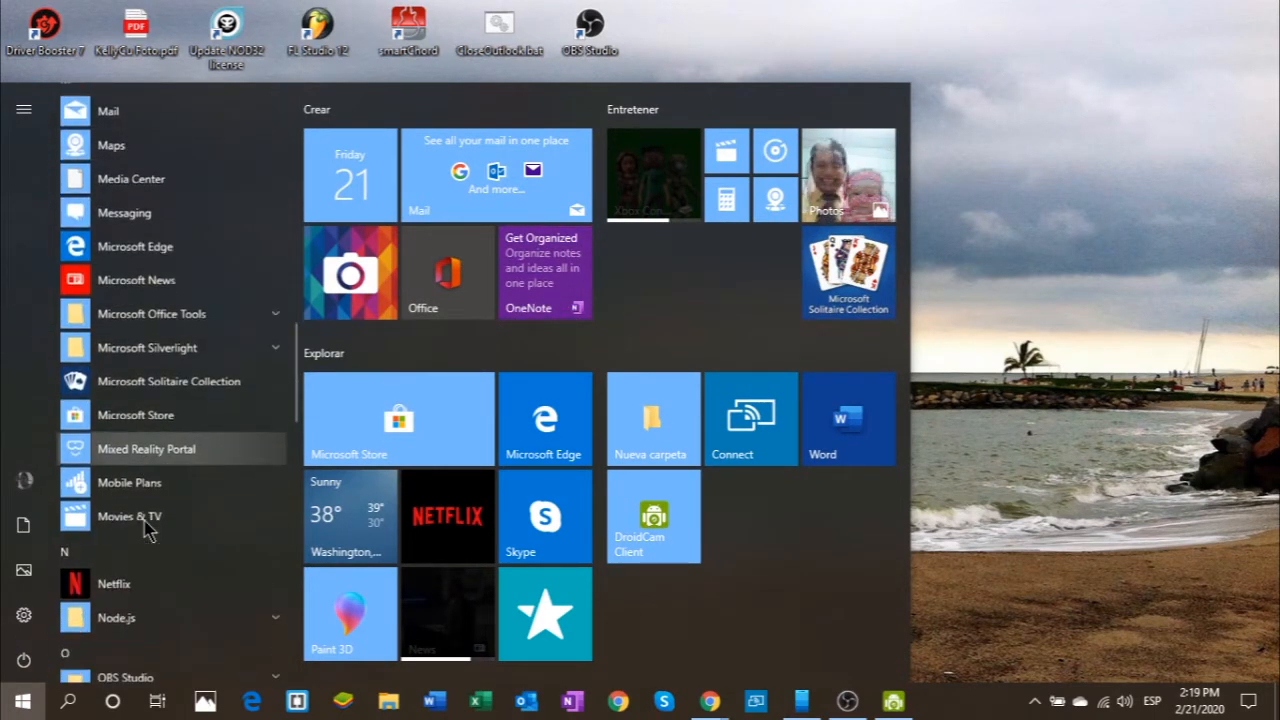
scroll(145, 530, "down", 3)
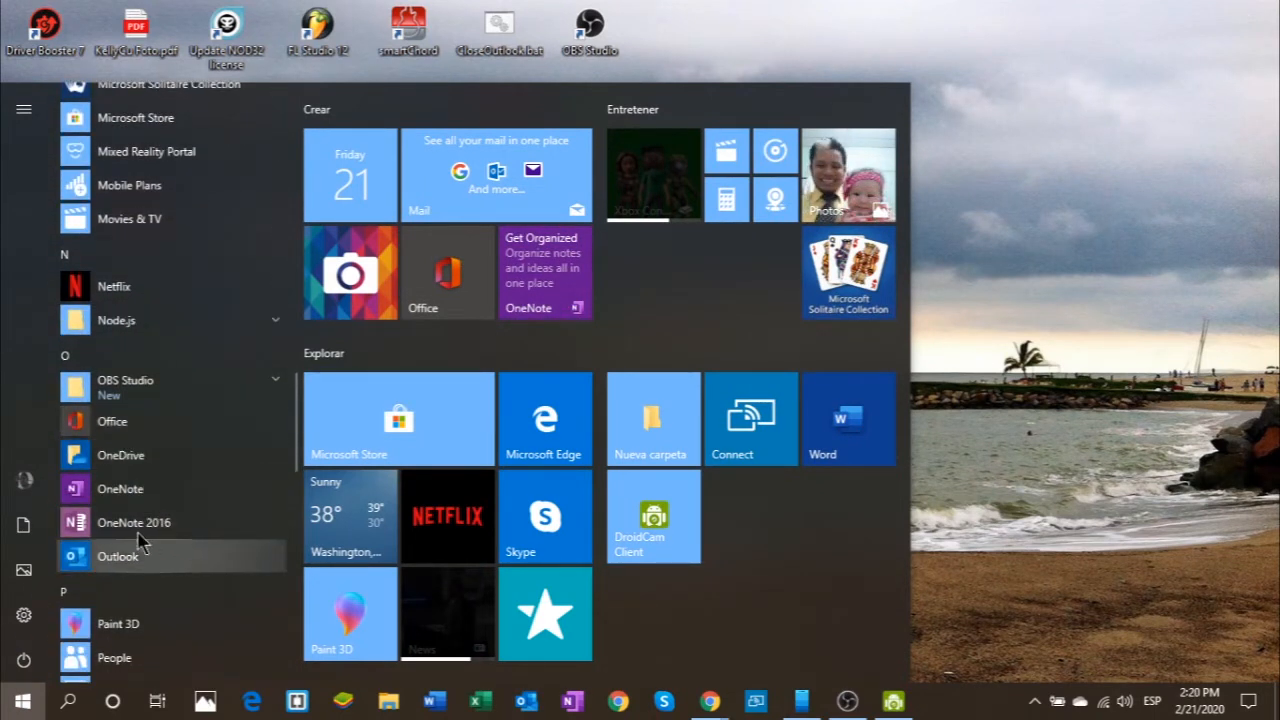
scroll(175, 620, "down", 4)
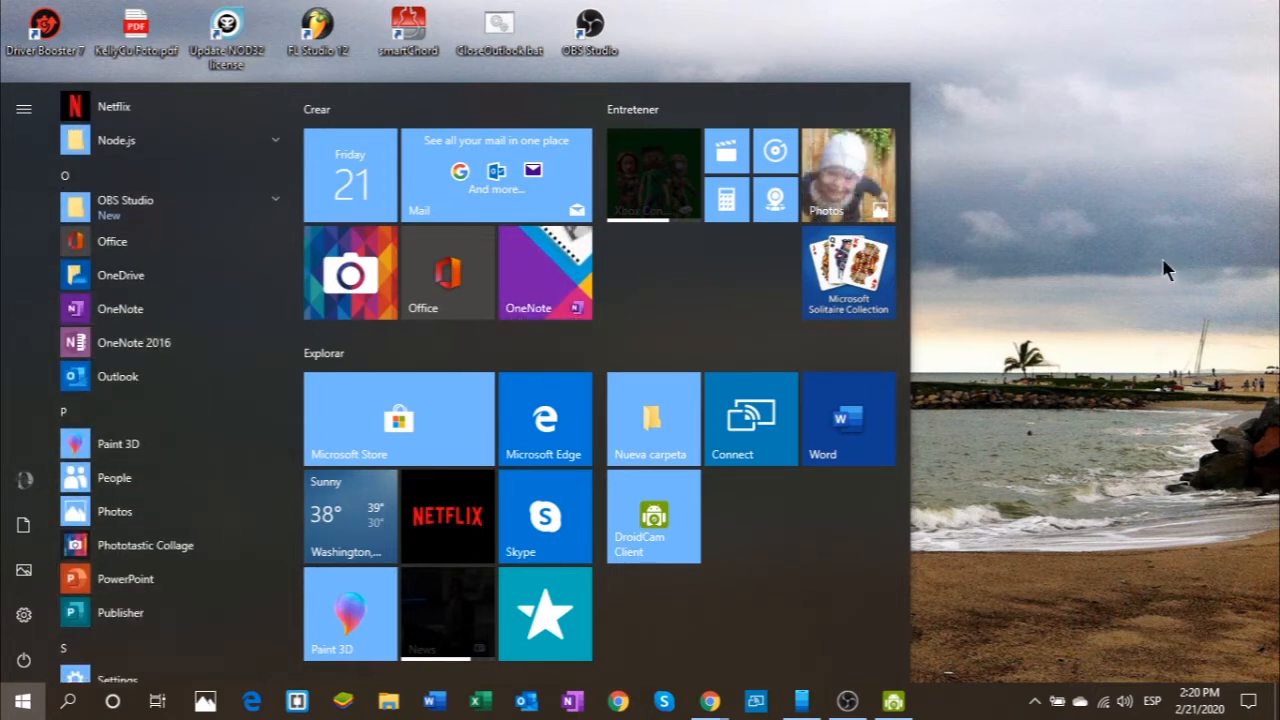
left_click(1022, 333)
right_click(865, 260)
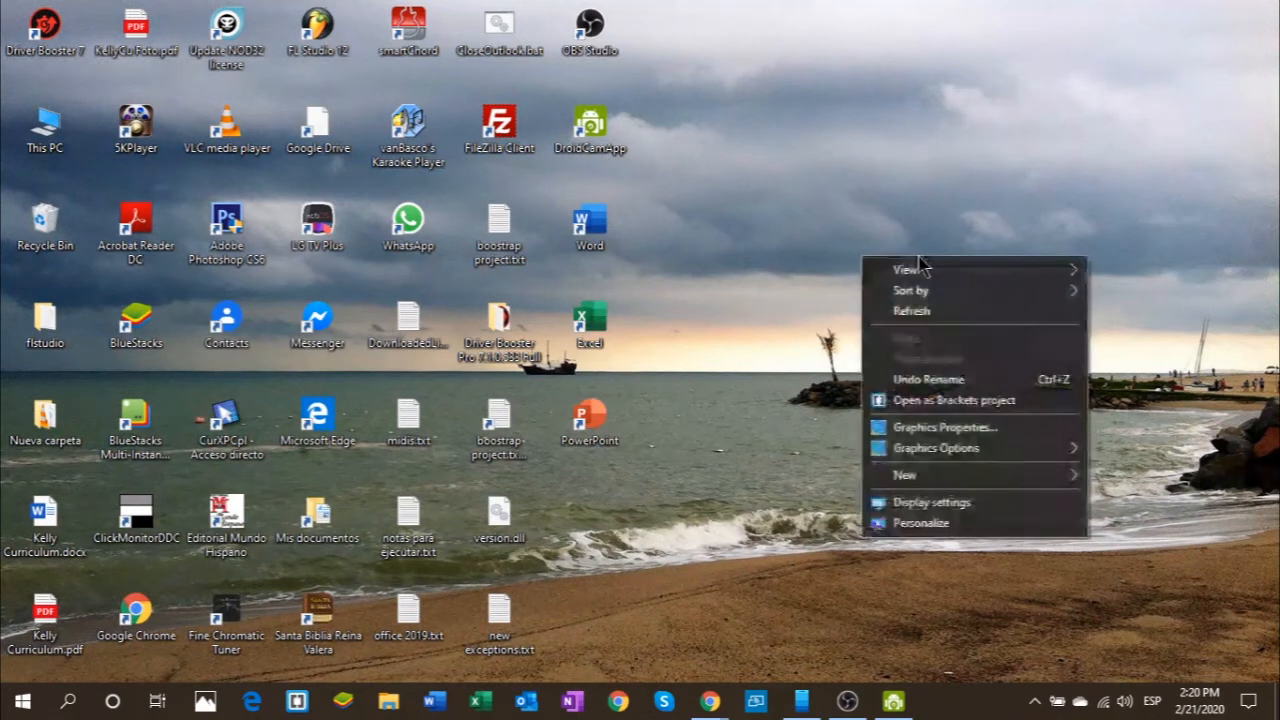
left_click(925, 312)
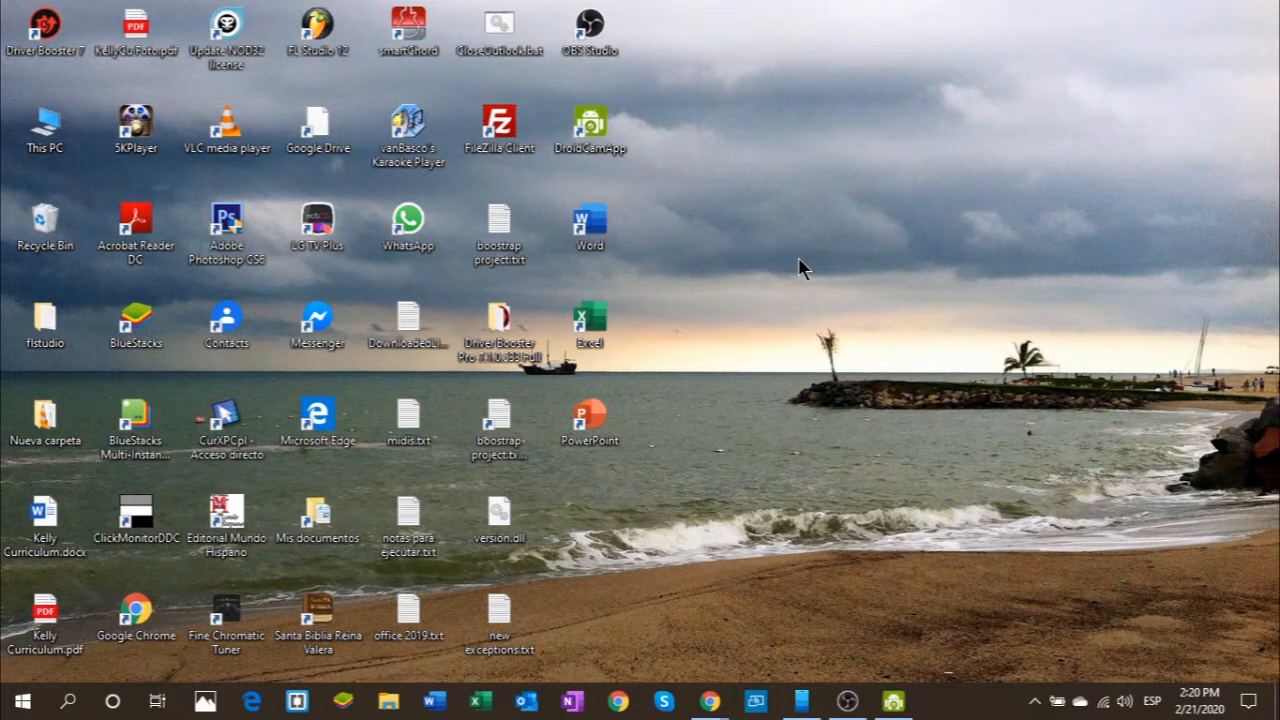
left_click_drag(708, 198, 608, 462)
left_click(746, 185)
left_click(22, 701)
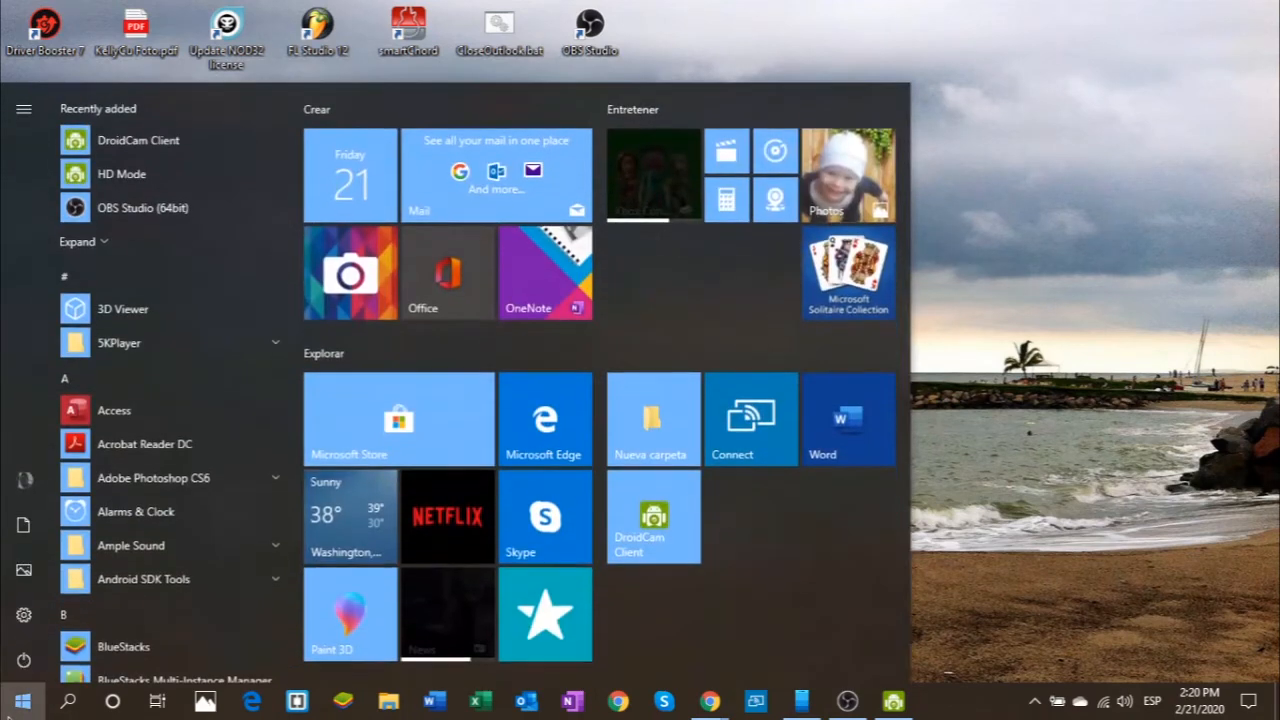
scroll(80, 400, "down", 5)
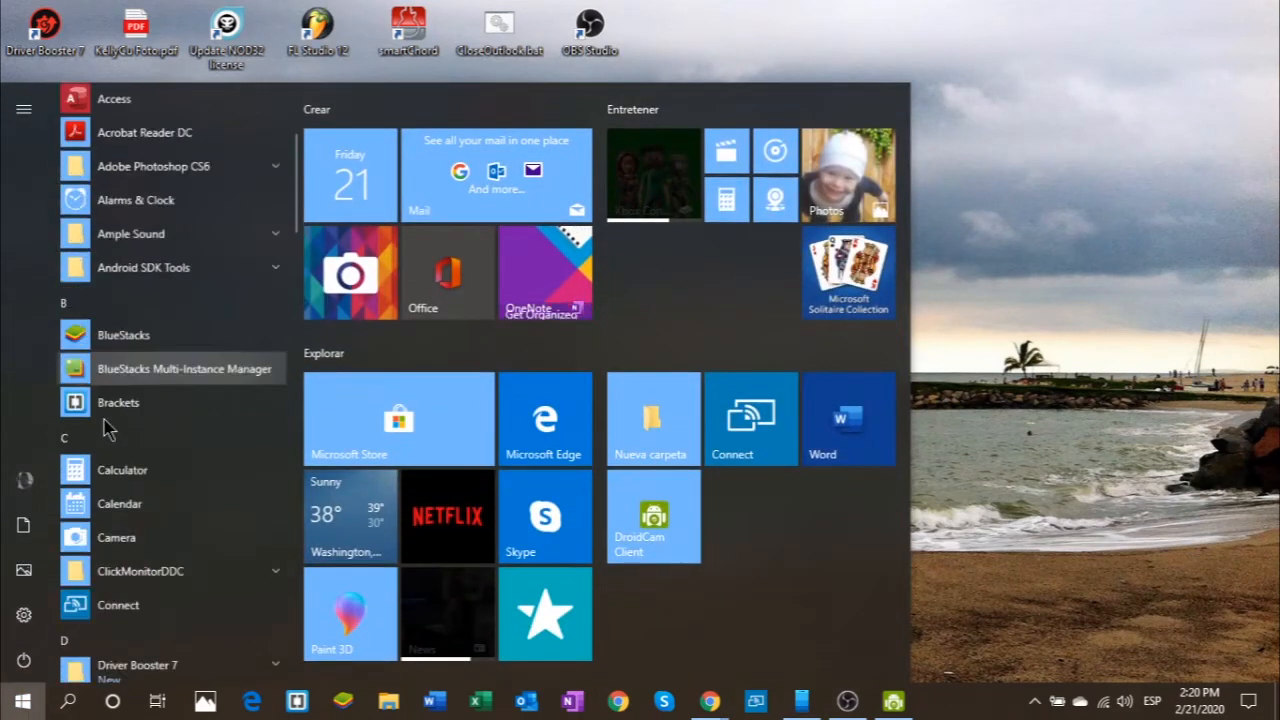
left_click(24, 701)
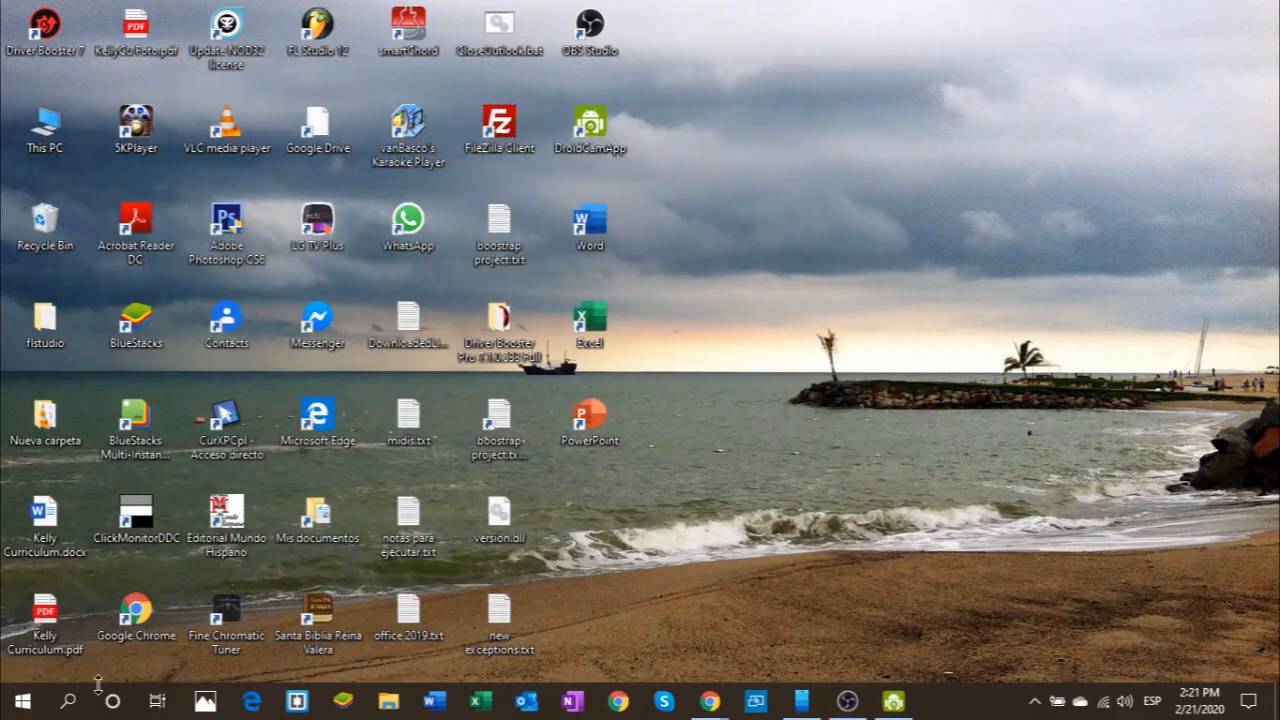
left_click(24, 703)
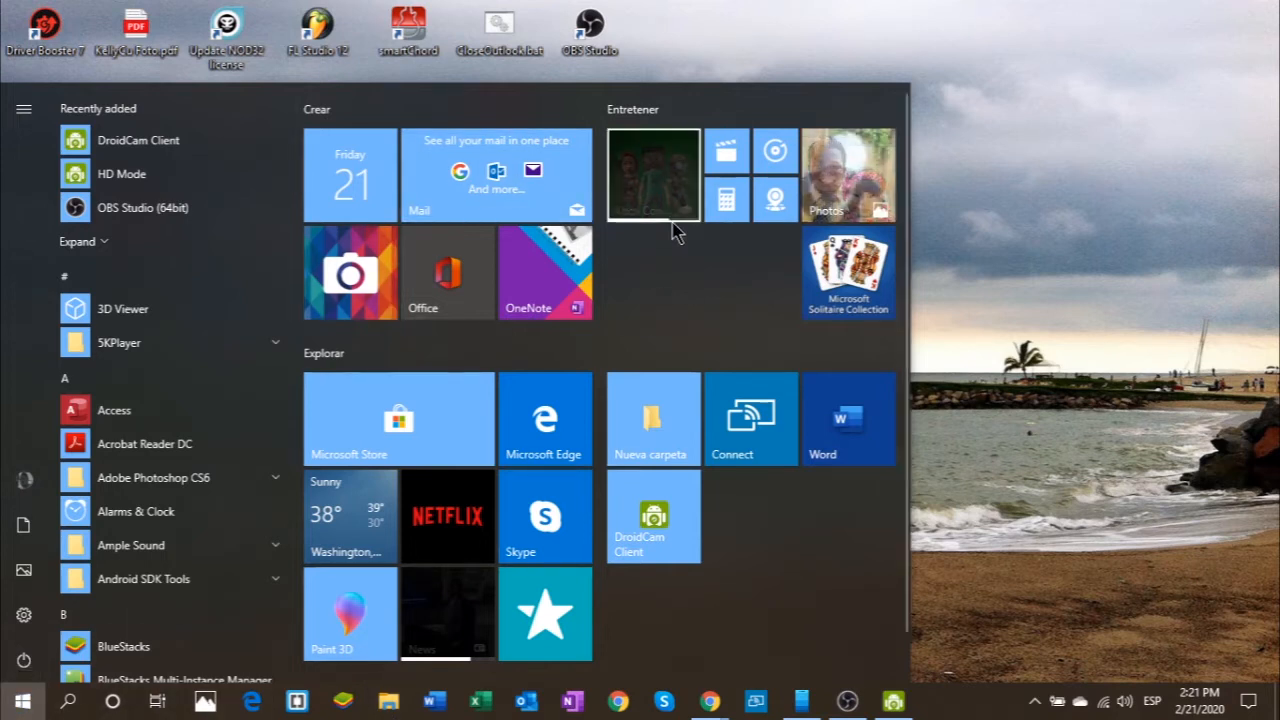
left_click(18, 695)
Start Excel in safe mode from the installed apps list, accepting the safe mode start.
left_click(18, 695)
scroll(165, 238, "down", 2)
scroll(165, 238, "down", 10)
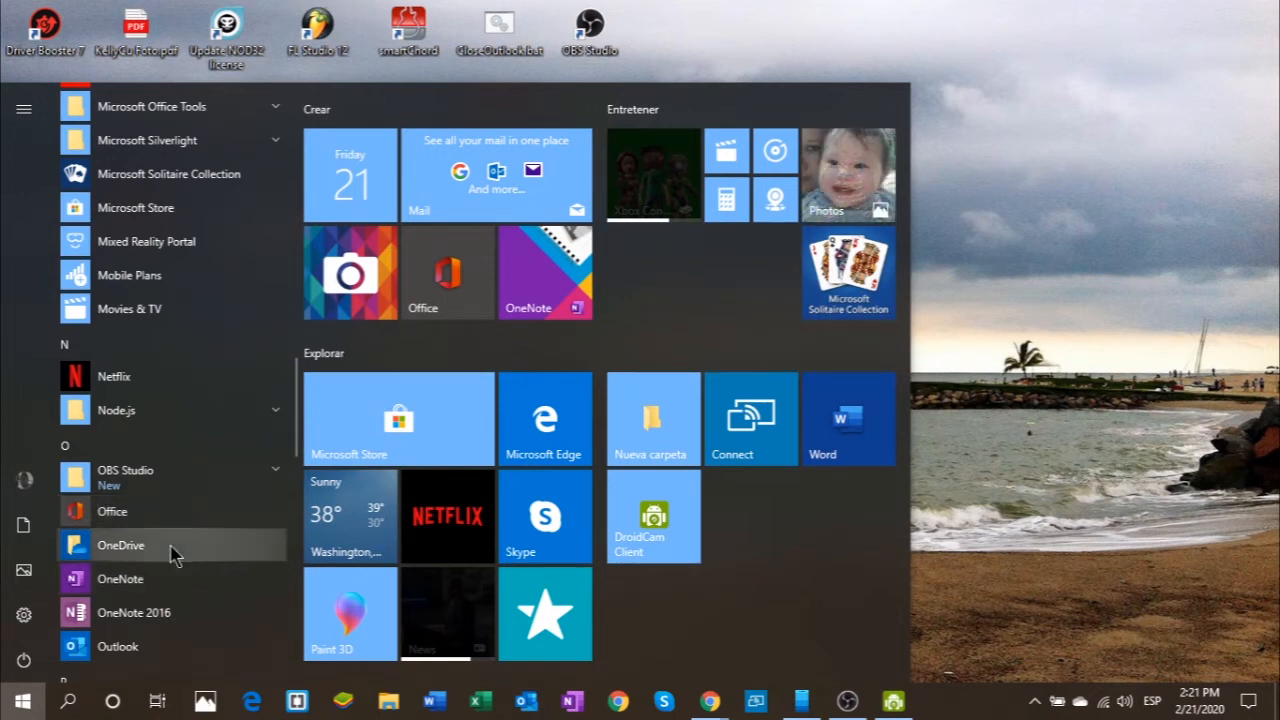
scroll(172, 556, "down", 5)
scroll(172, 568, "down", 2)
scroll(172, 570, "up", 9)
scroll(172, 570, "up", 5)
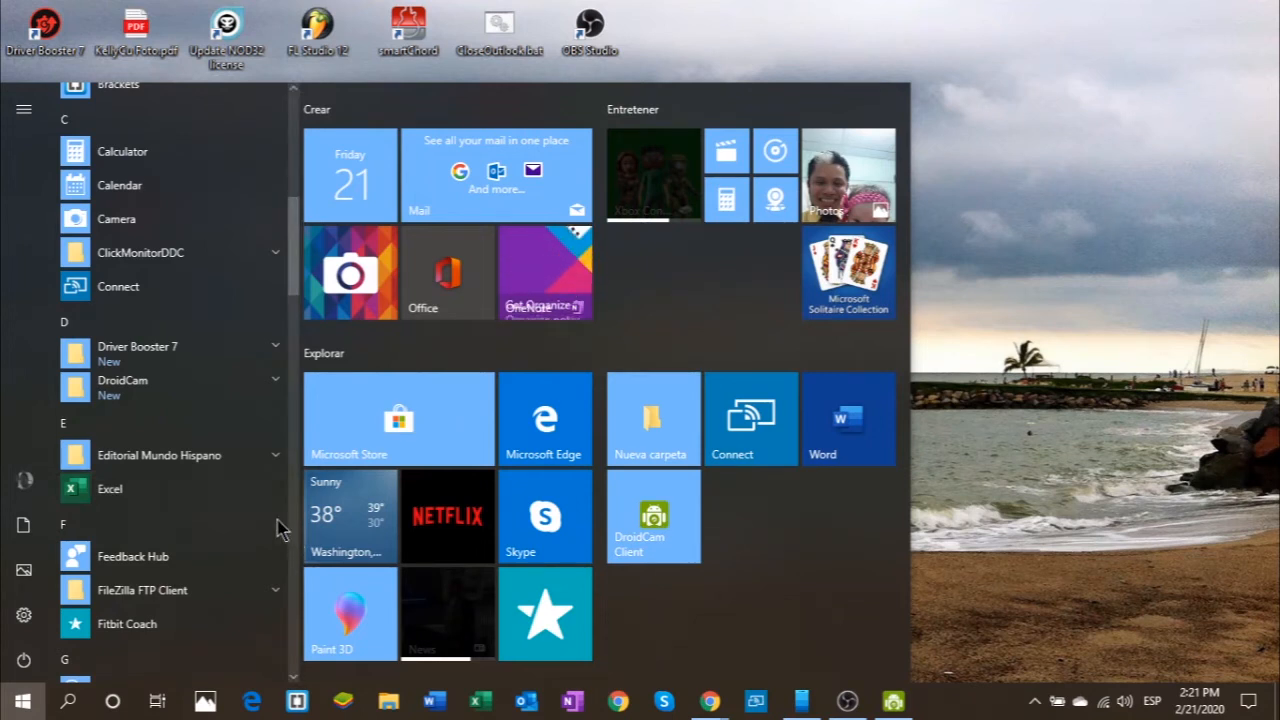
key("ctrl")
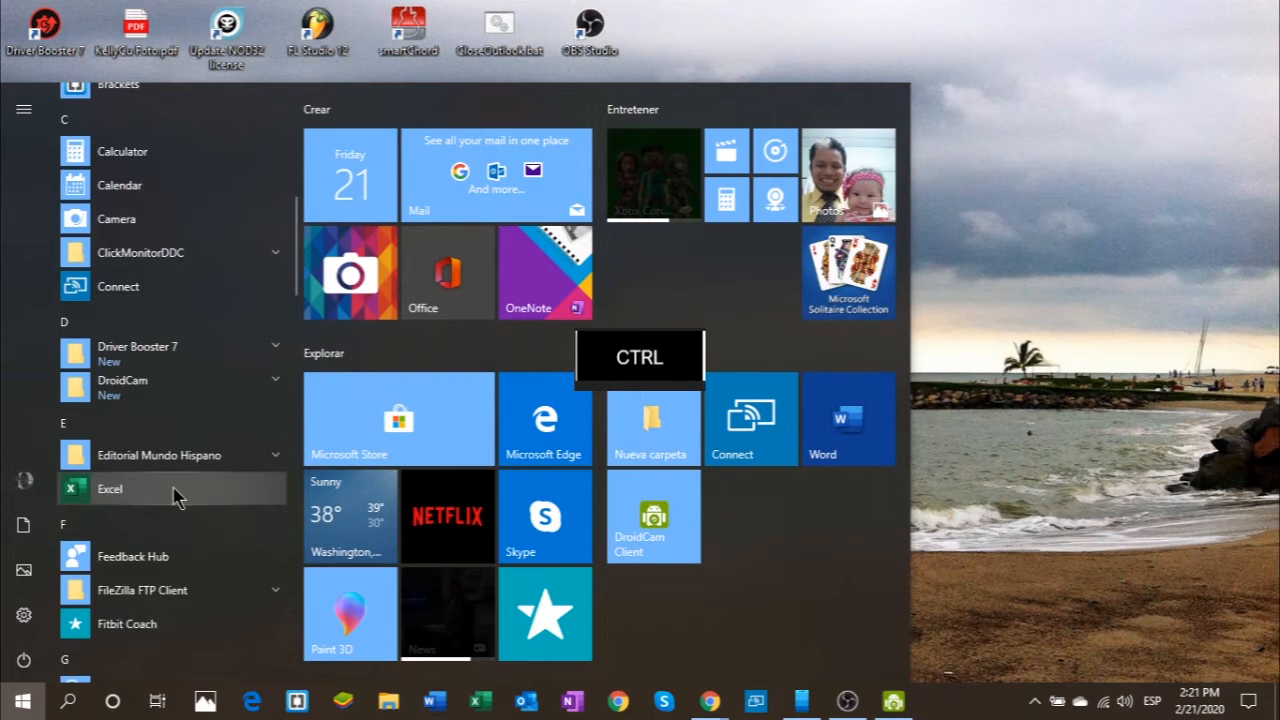
left_click_drag(175, 498, 178, 500)
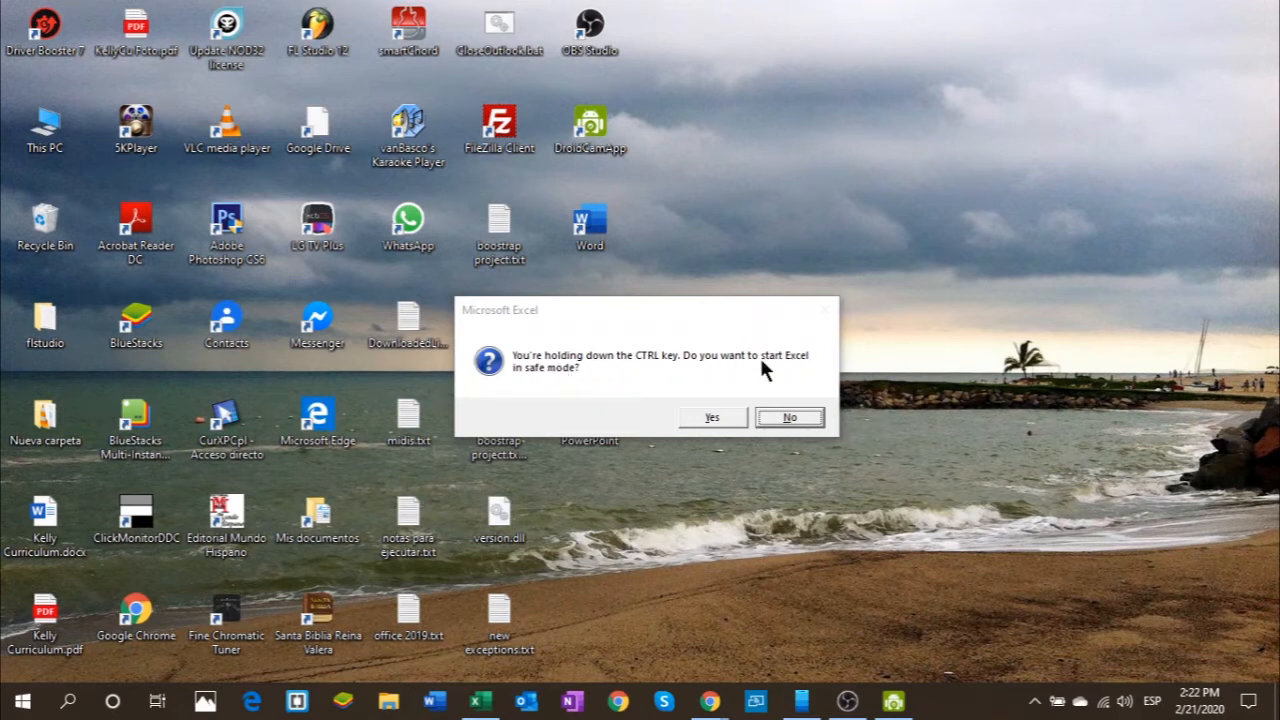
left_click(716, 420)
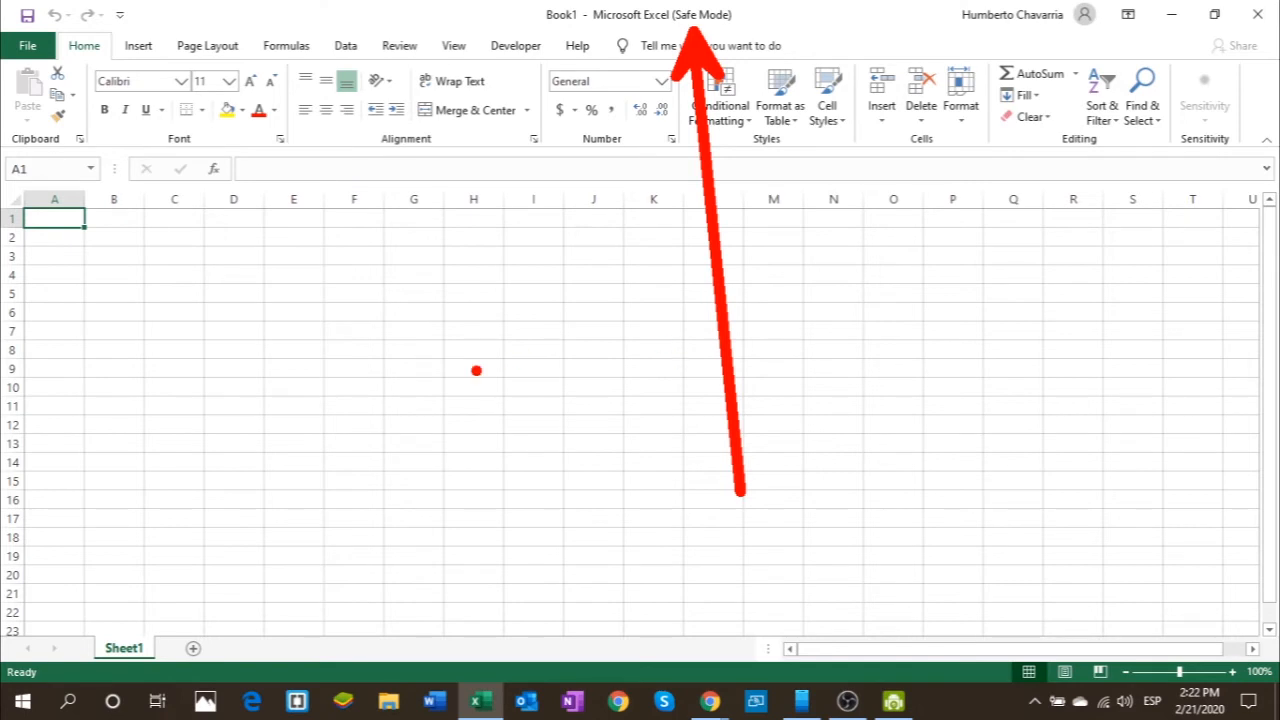
Select cell J13 in the blank workbook and close Excel.
left_click_drag(134, 243, 809, 436)
left_click(603, 443)
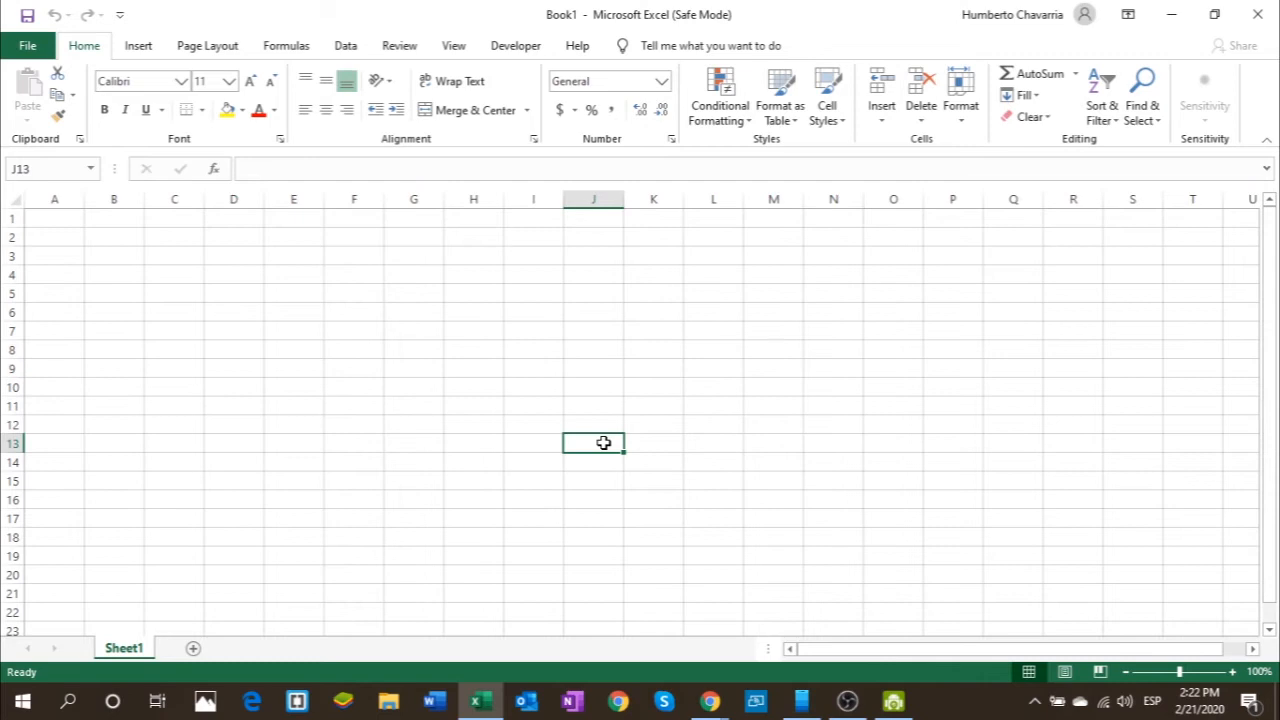
mouse_move(233, 258)
left_mouse_down()
mouse_move(329, 286)
mouse_move(834, 520)
left_mouse_up()
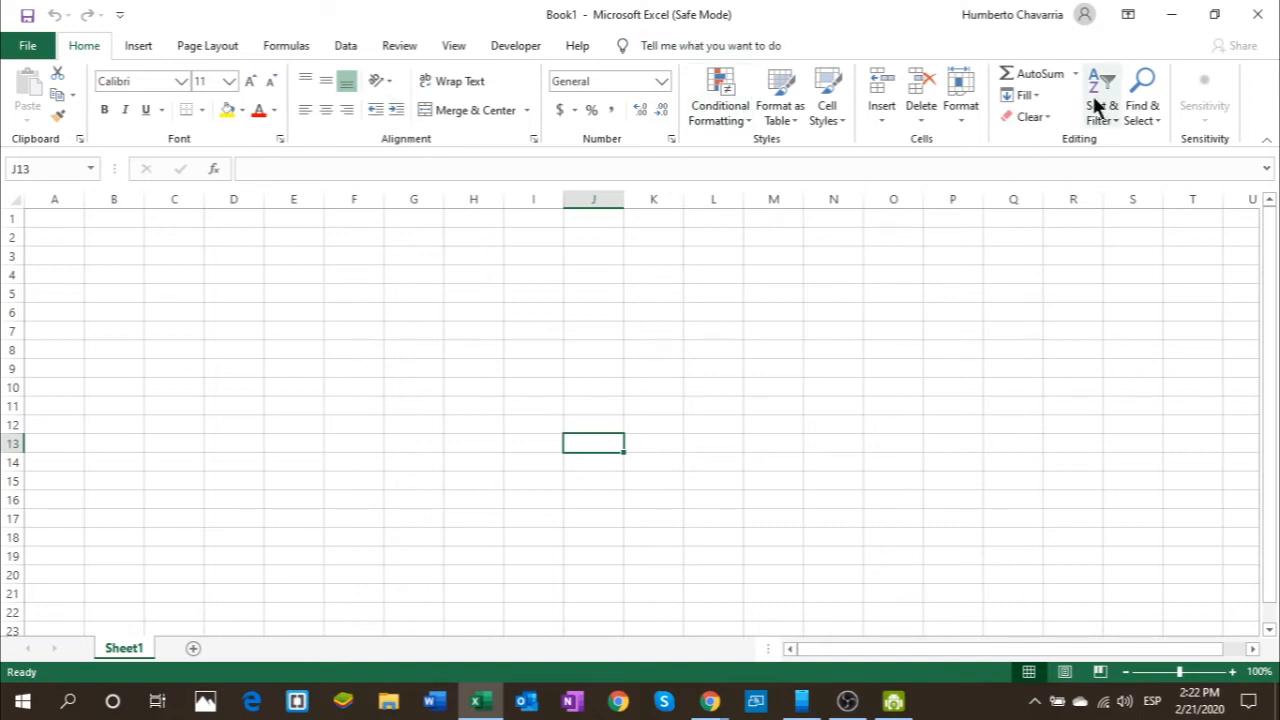
left_click(1254, 20)
Start Word in safe mode from the installed apps list, accepting the safe mode start.
left_click(4, 710)
scroll(170, 605, "down", 15)
scroll(180, 615, "down", 10)
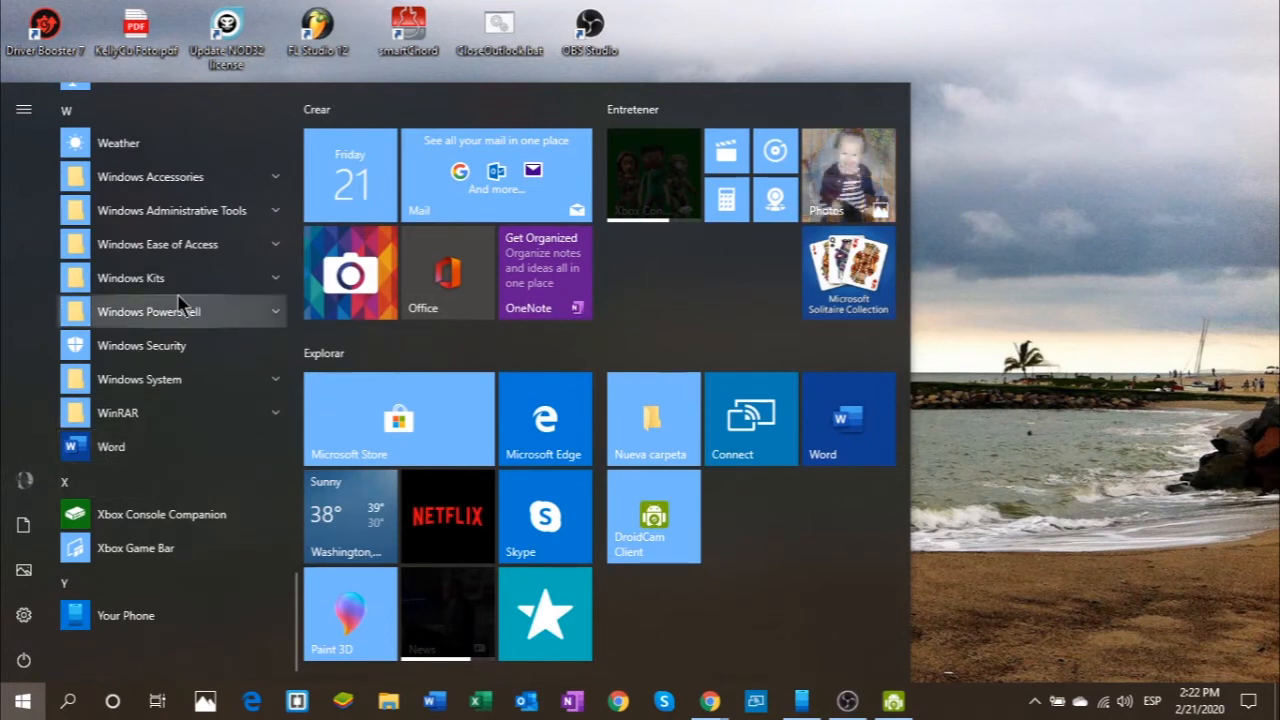
scroll(122, 410, "up", 3)
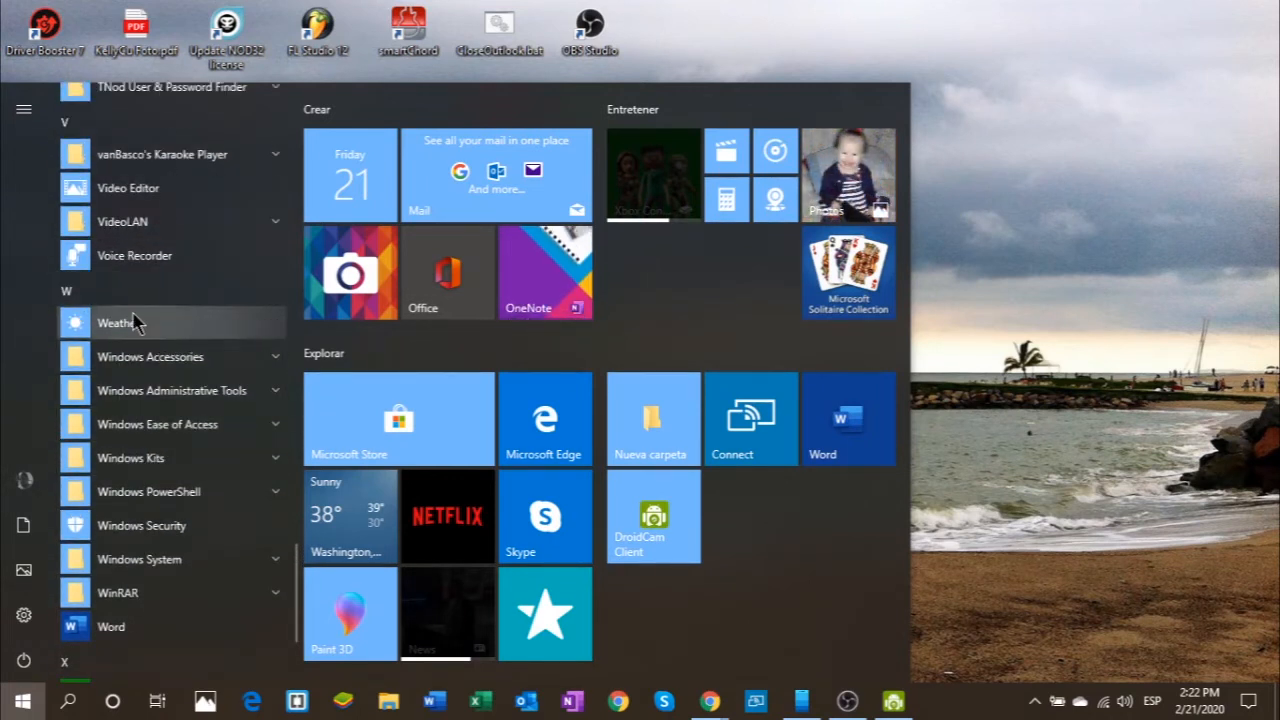
scroll(140, 340, "down", 3)
scroll(115, 432, "up", 3)
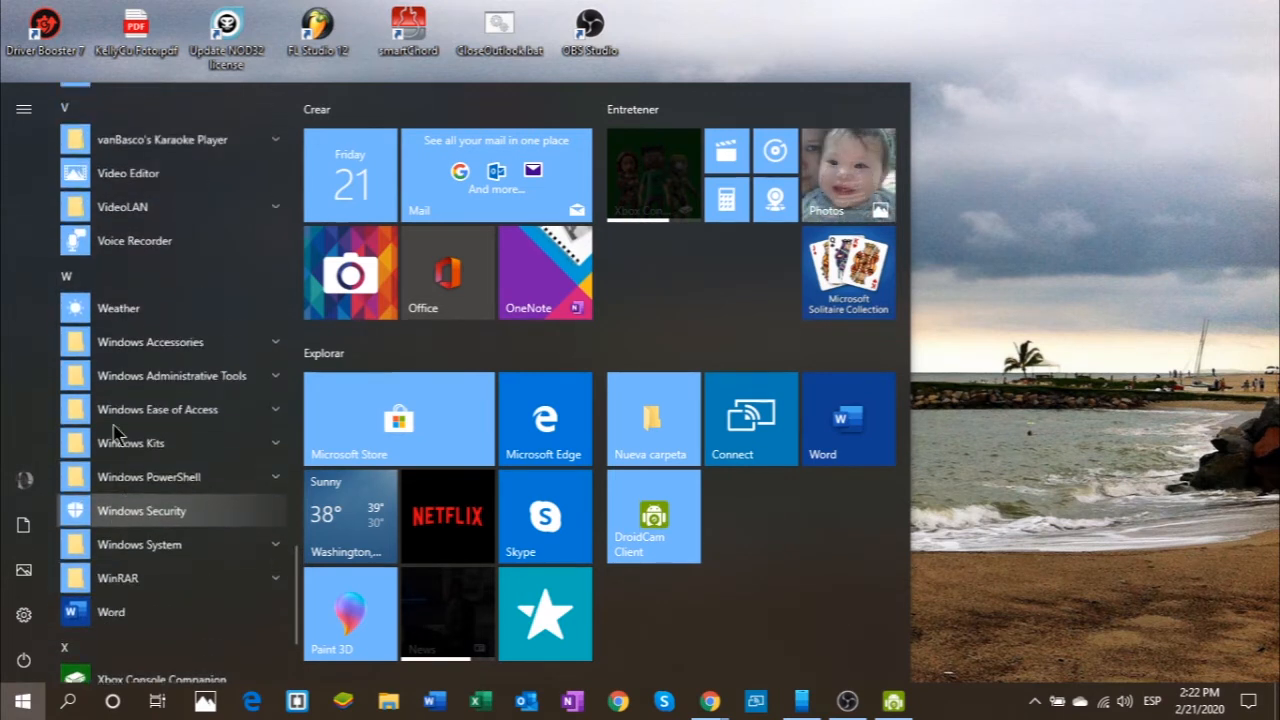
scroll(140, 490, "down", 2)
scroll(143, 492, "down", 1)
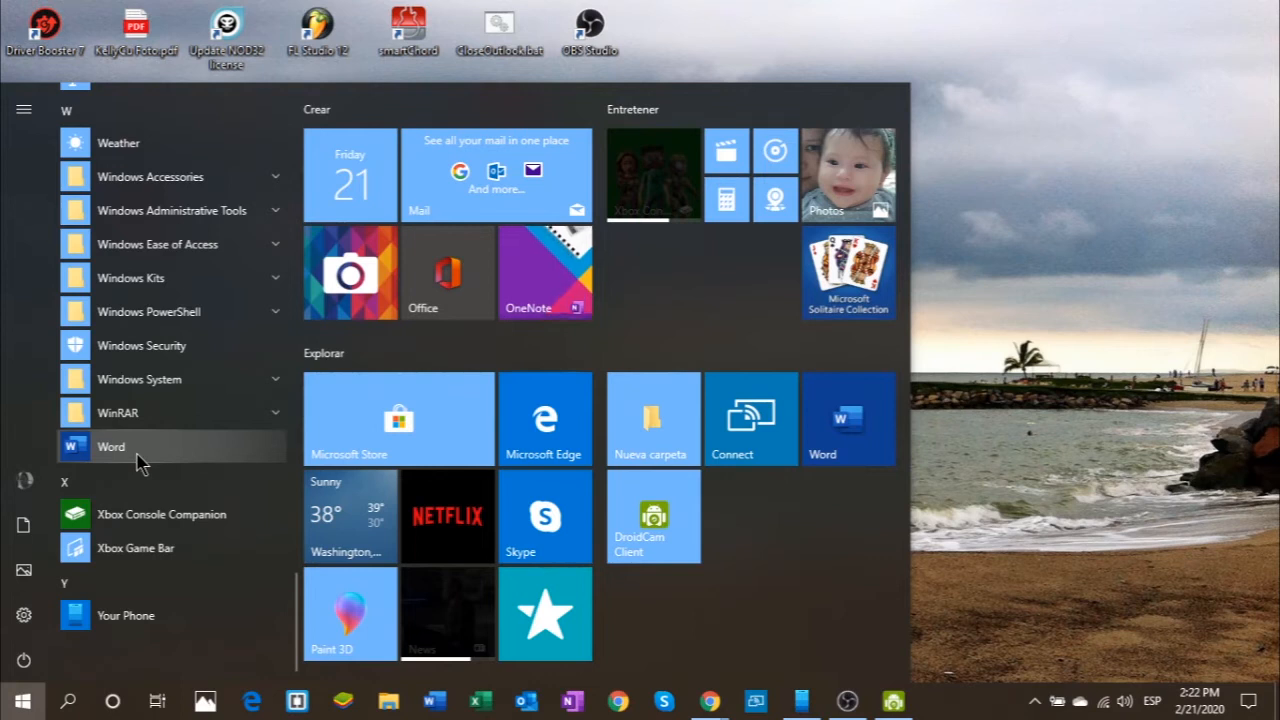
key("ctrl")
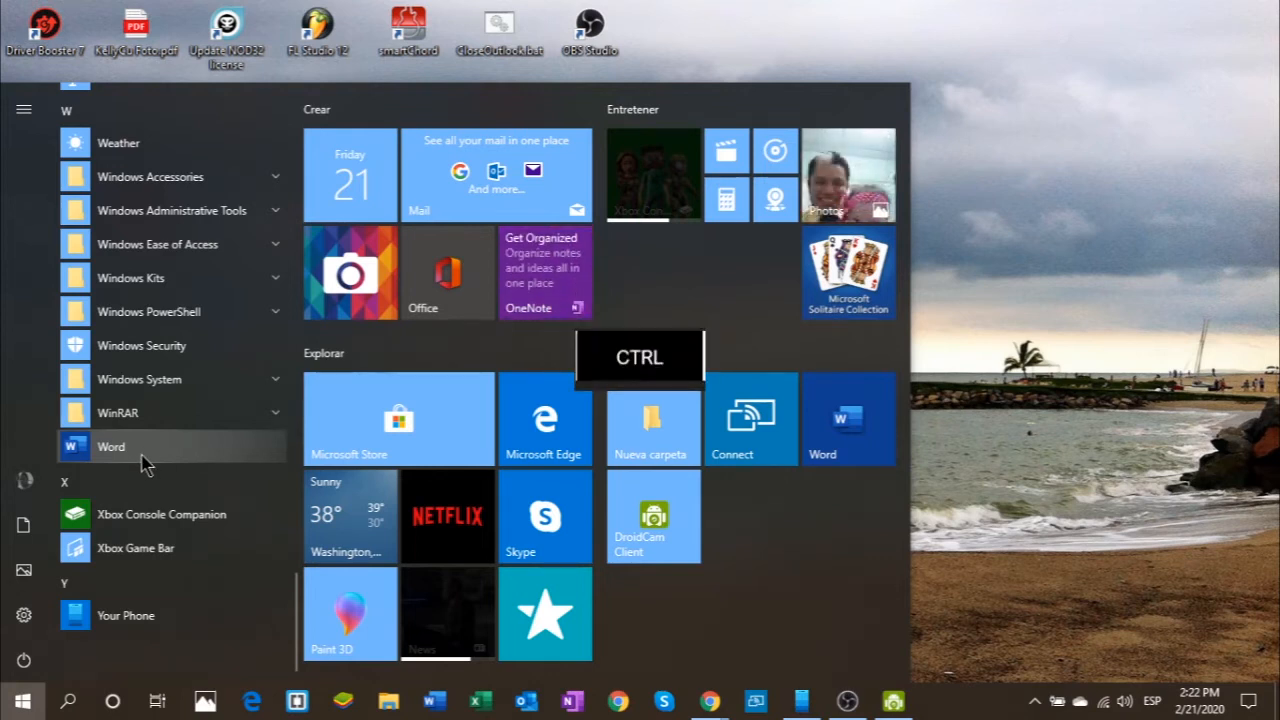
left_click_drag(149, 449, 157, 455)
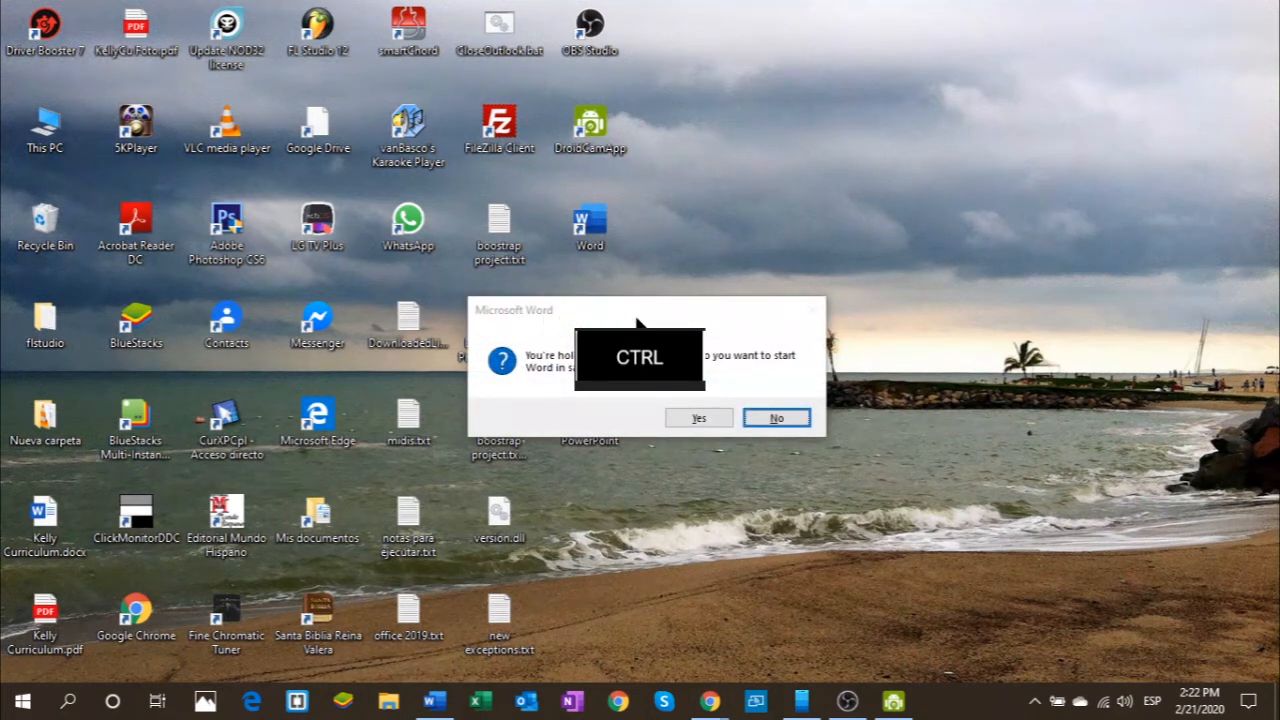
left_click(698, 418)
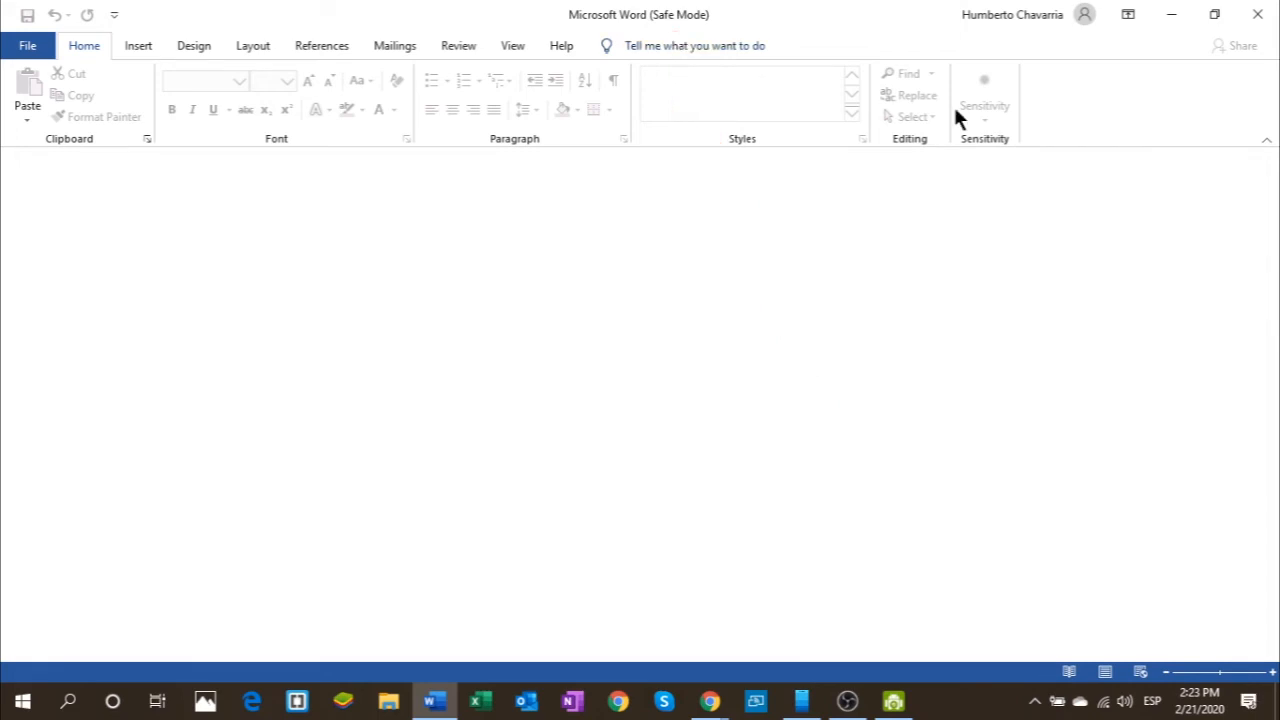
Close Word and refresh the desktop.
left_click(1257, 14)
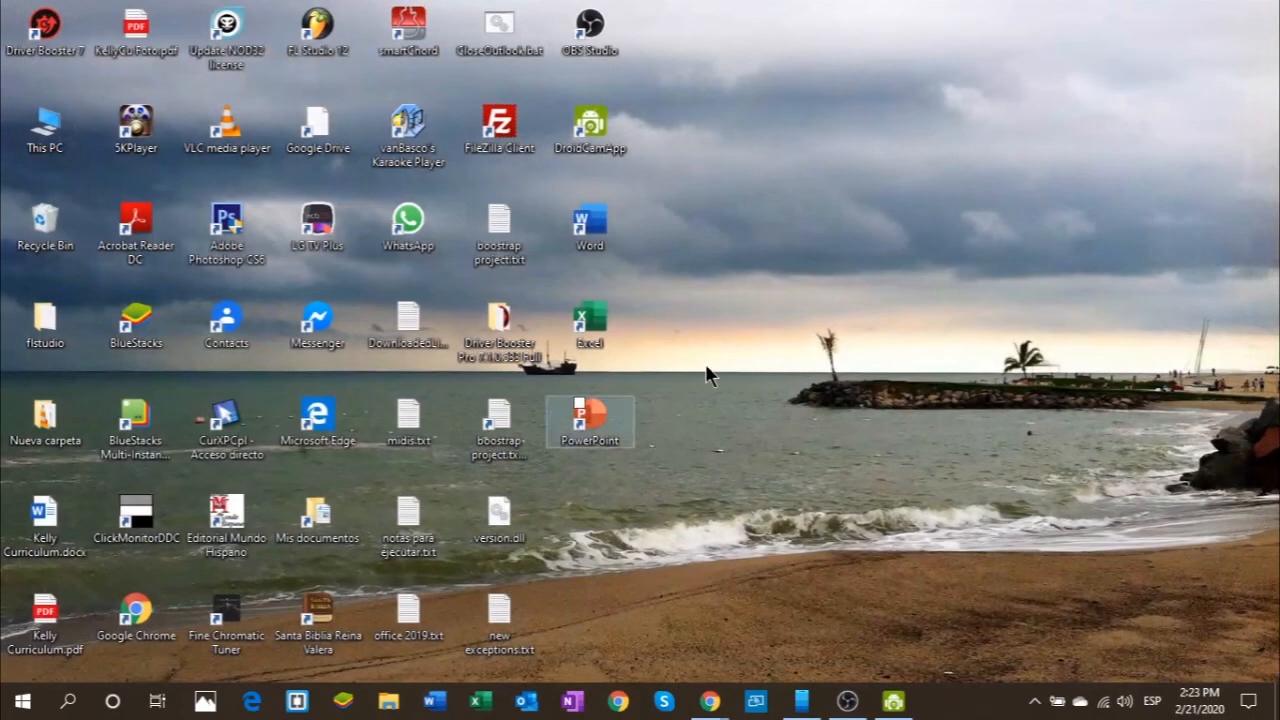
right_click(850, 277)
left_click(900, 333)
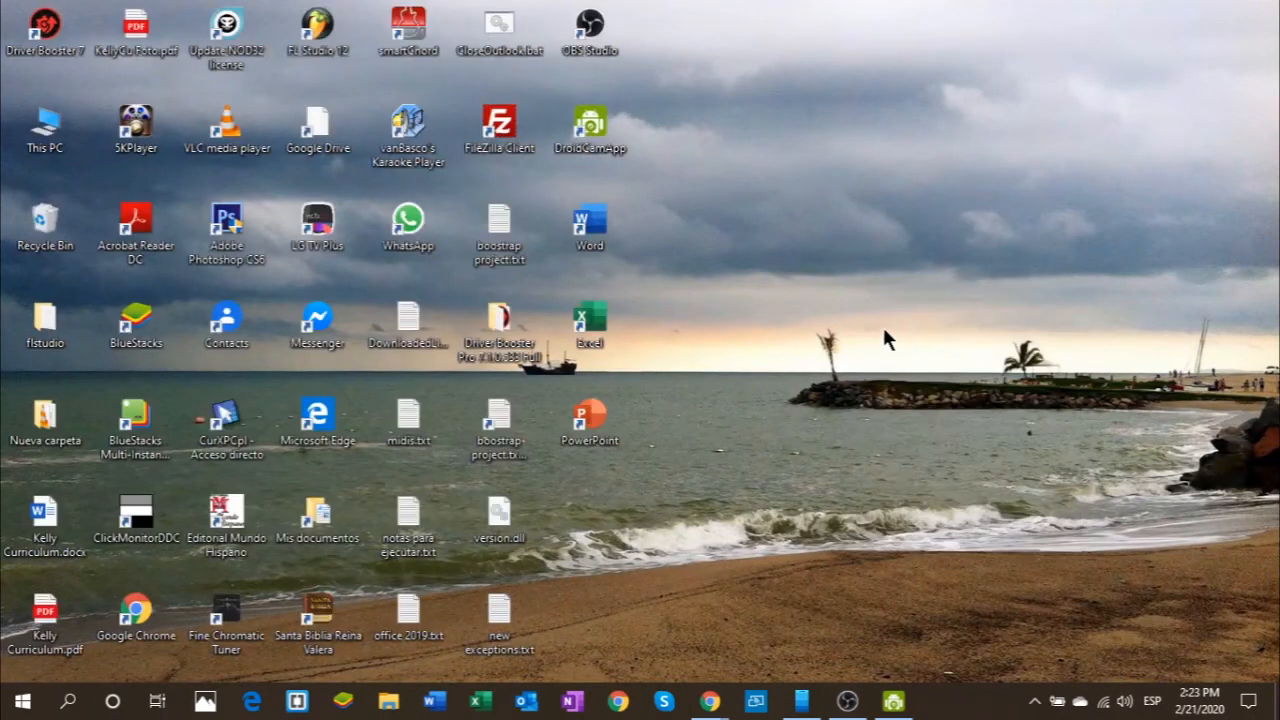
Open the Run dialog, move it to the middle of the desktop, and close it.
left_click(36, 700)
right_click(36, 702)
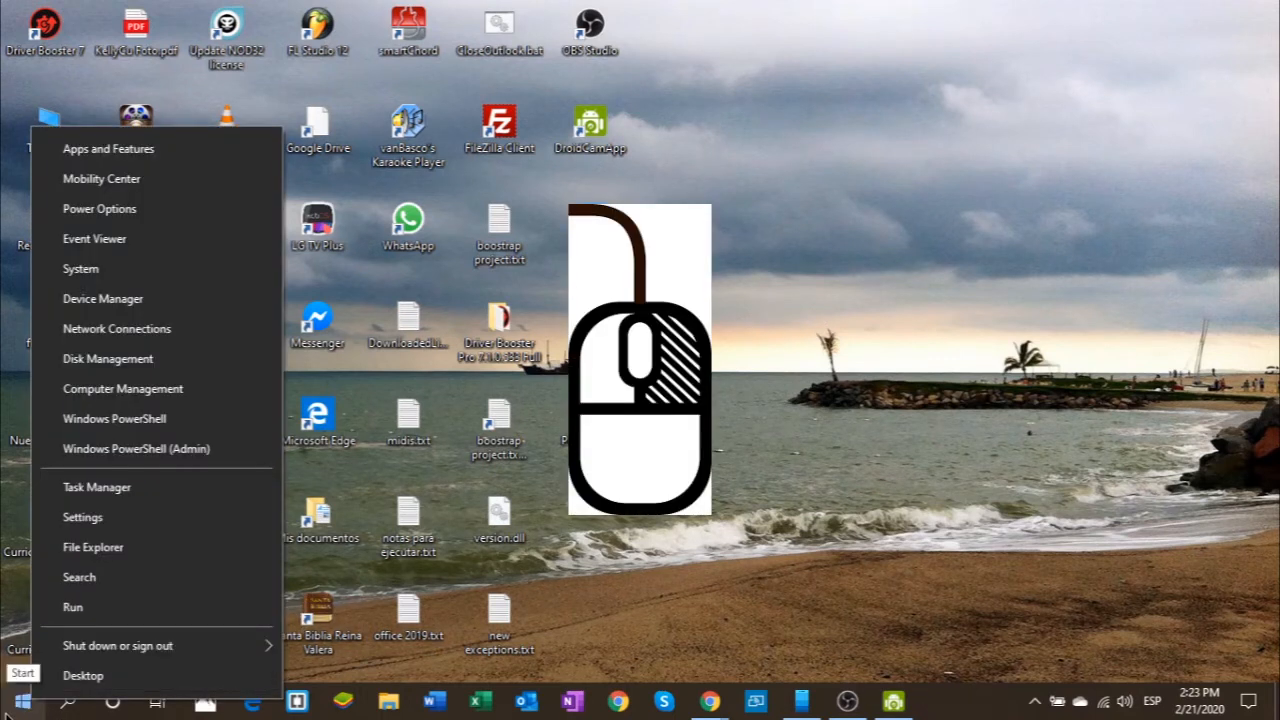
left_click(92, 610)
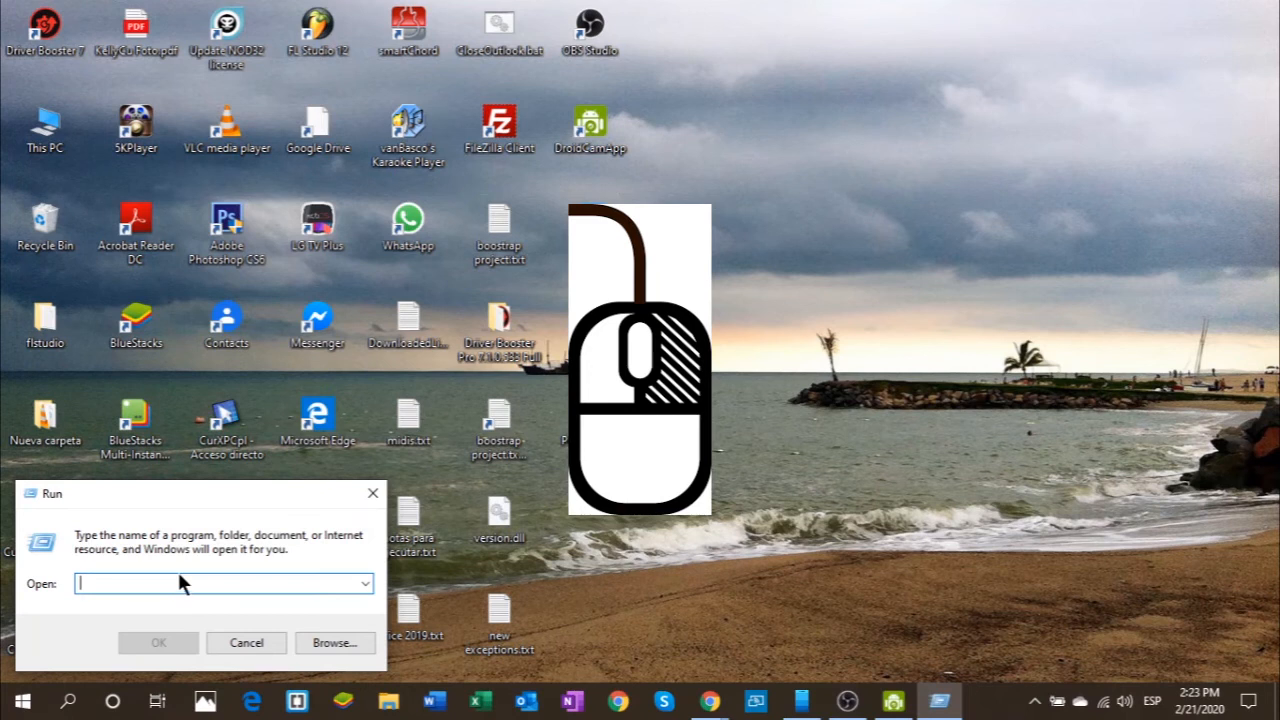
left_click_drag(94, 487, 544, 234)
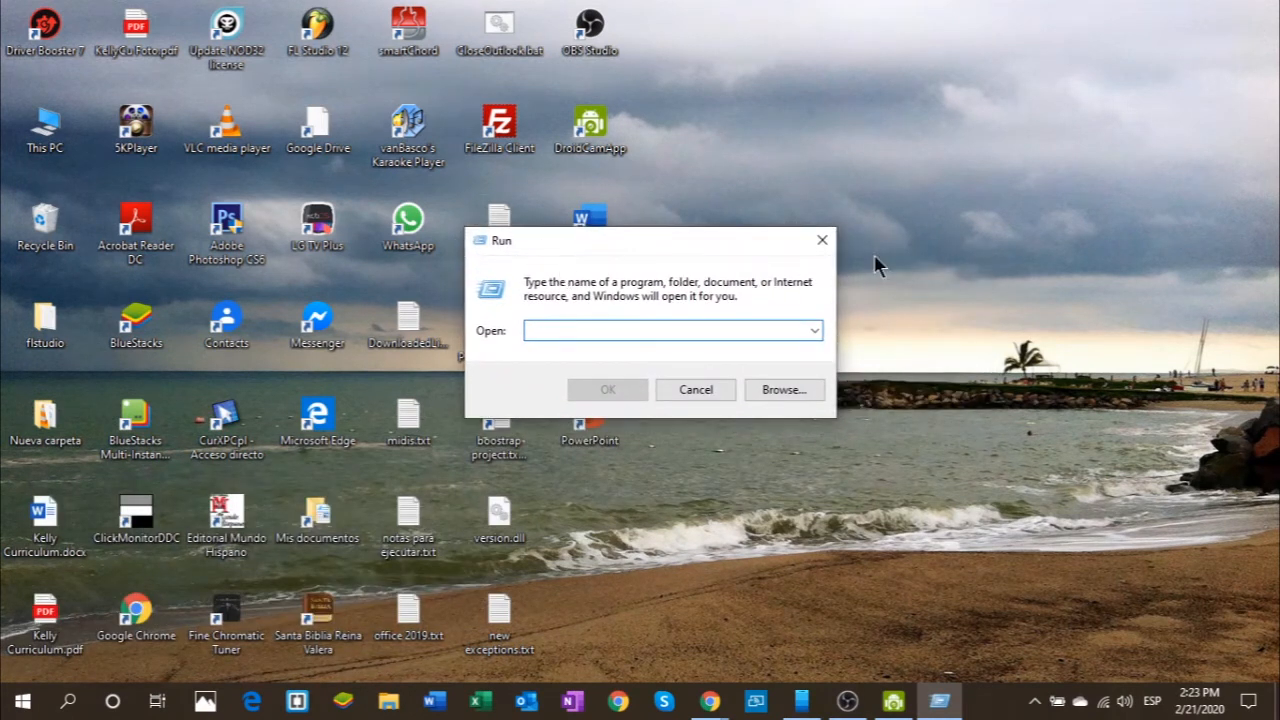
left_click(822, 242)
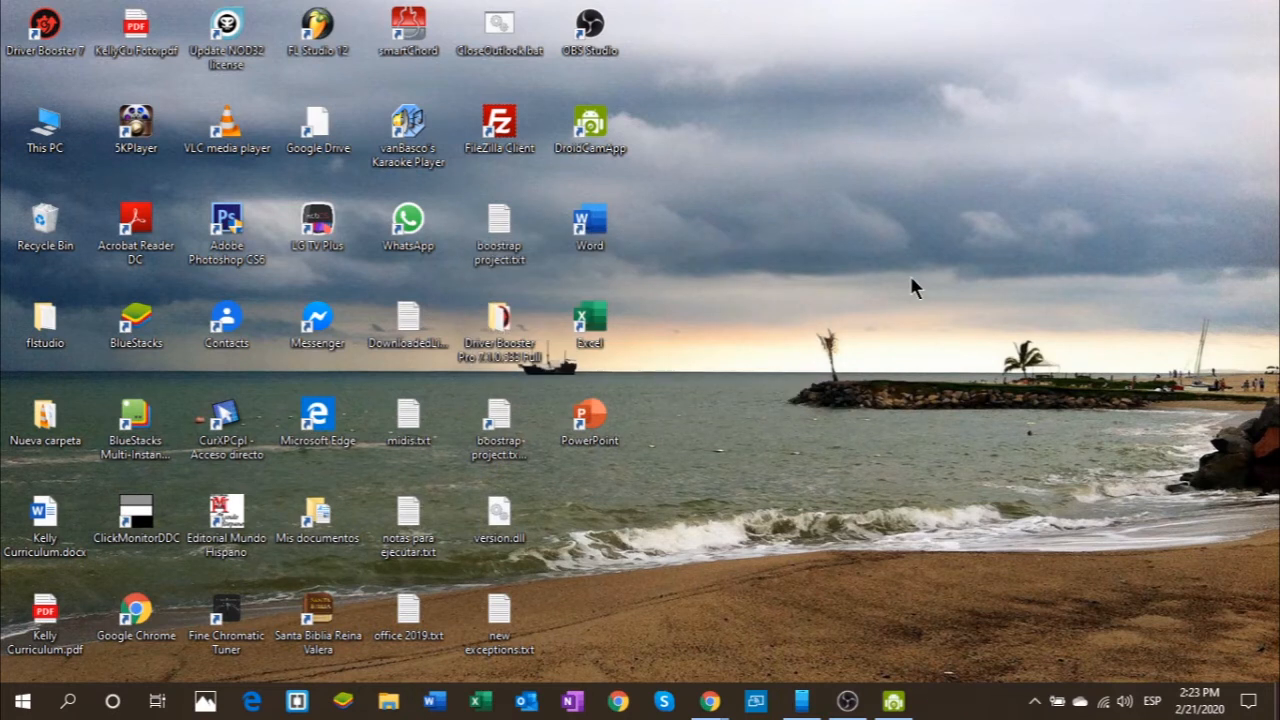
Open the Run dialog and place it over the desktop icons, keeping the open sky area beside it free.
key("super+r")
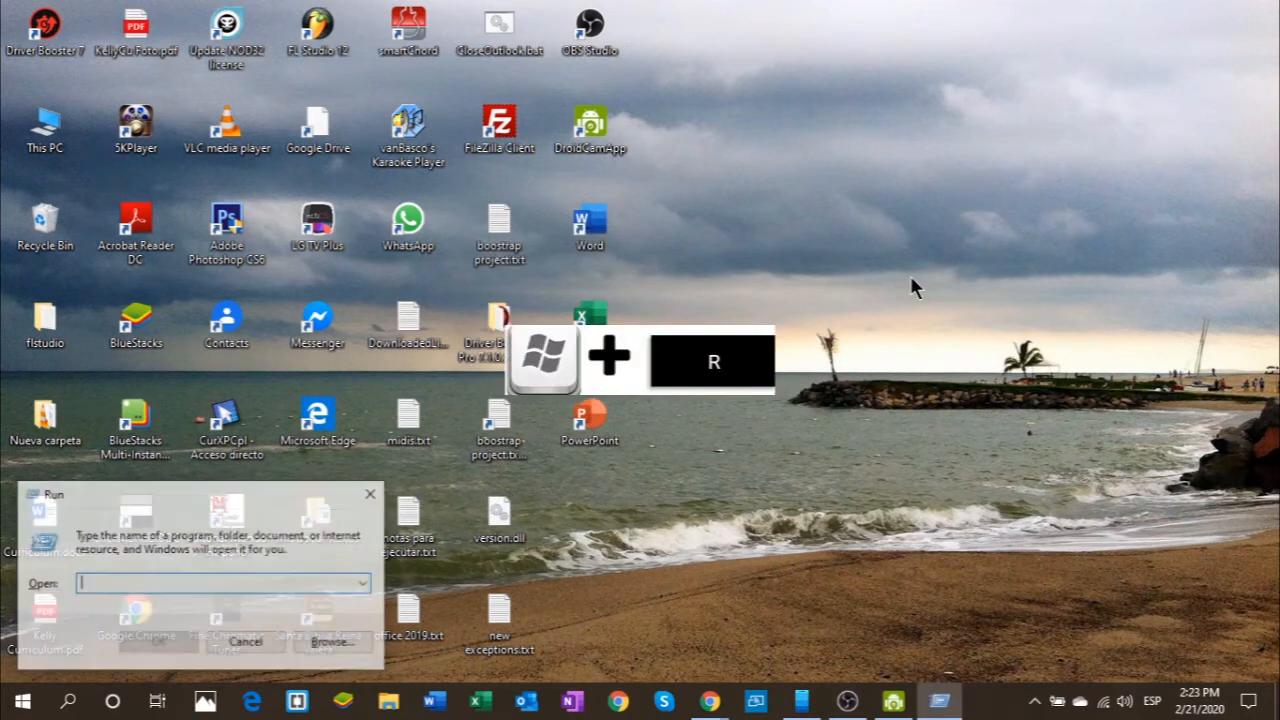
left_click_drag(312, 486, 767, 262)
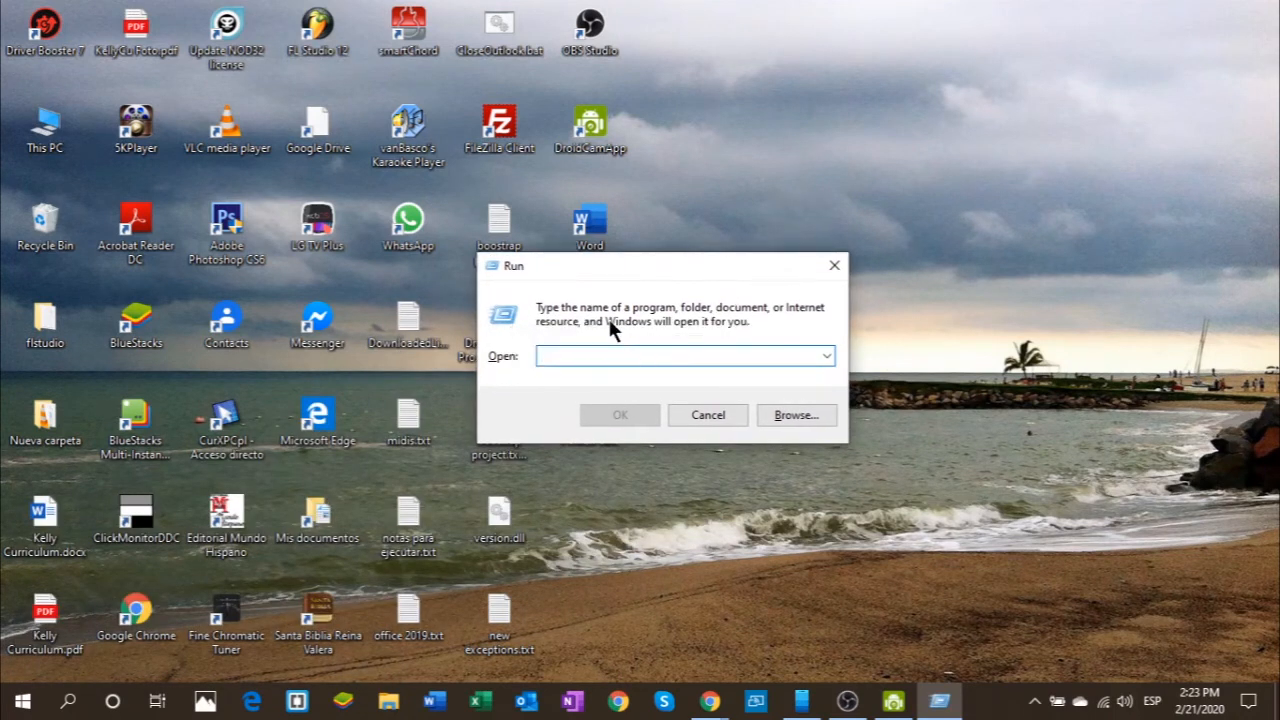
left_click_drag(634, 269, 413, 257)
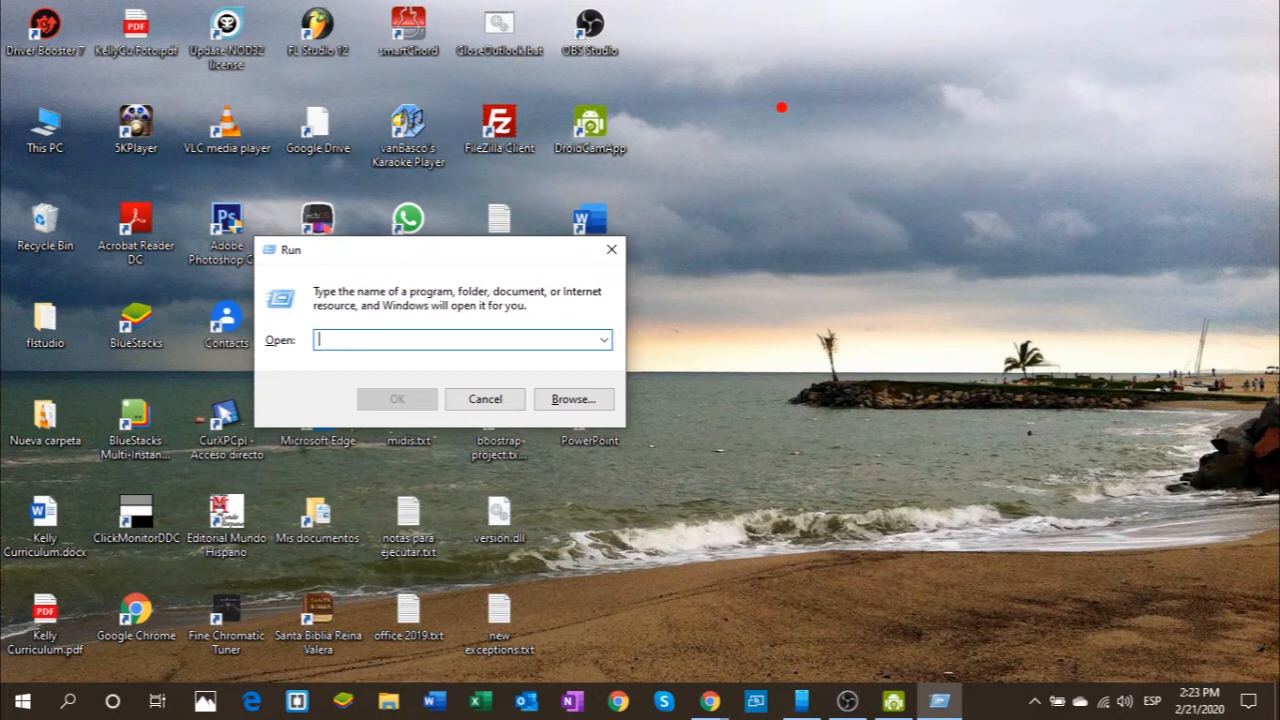
Annotate the sky area with the commands excel.exe /safe, winword.exe /safe and powerpnt.exe /safe in large red text.
left_click_drag(788, 116, 788, 172)
type("exc")
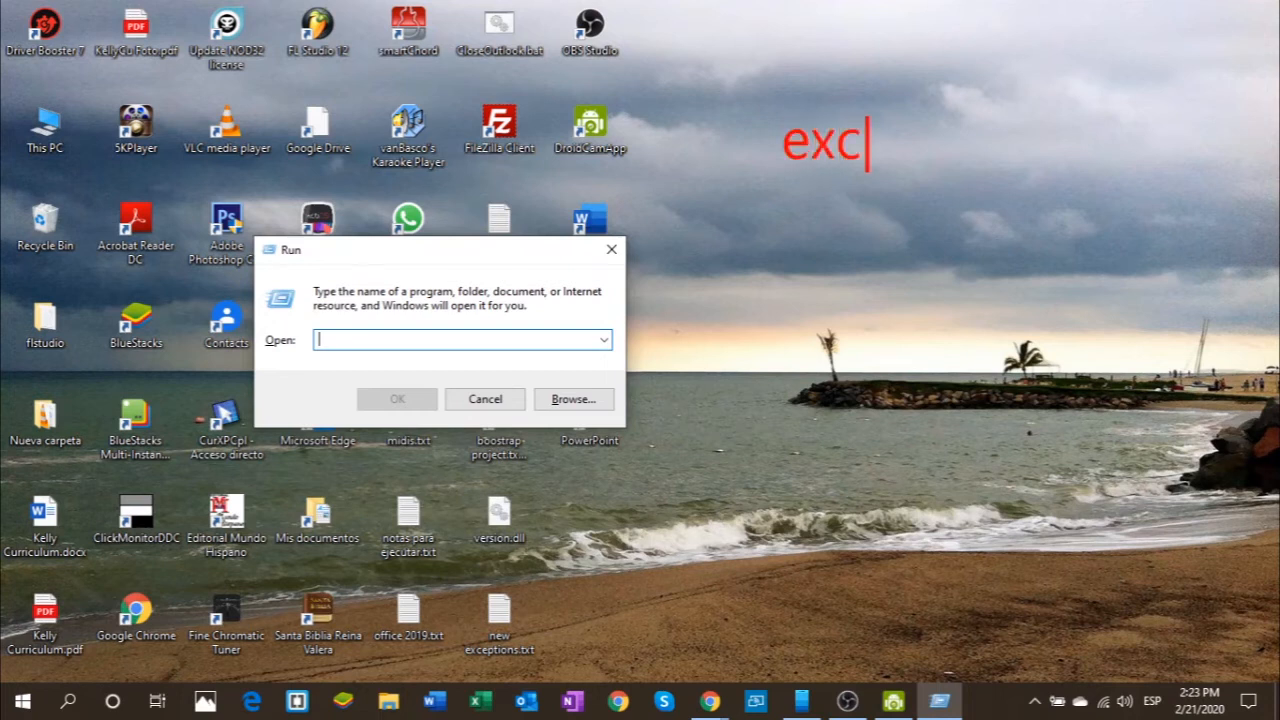
type("el.exe")
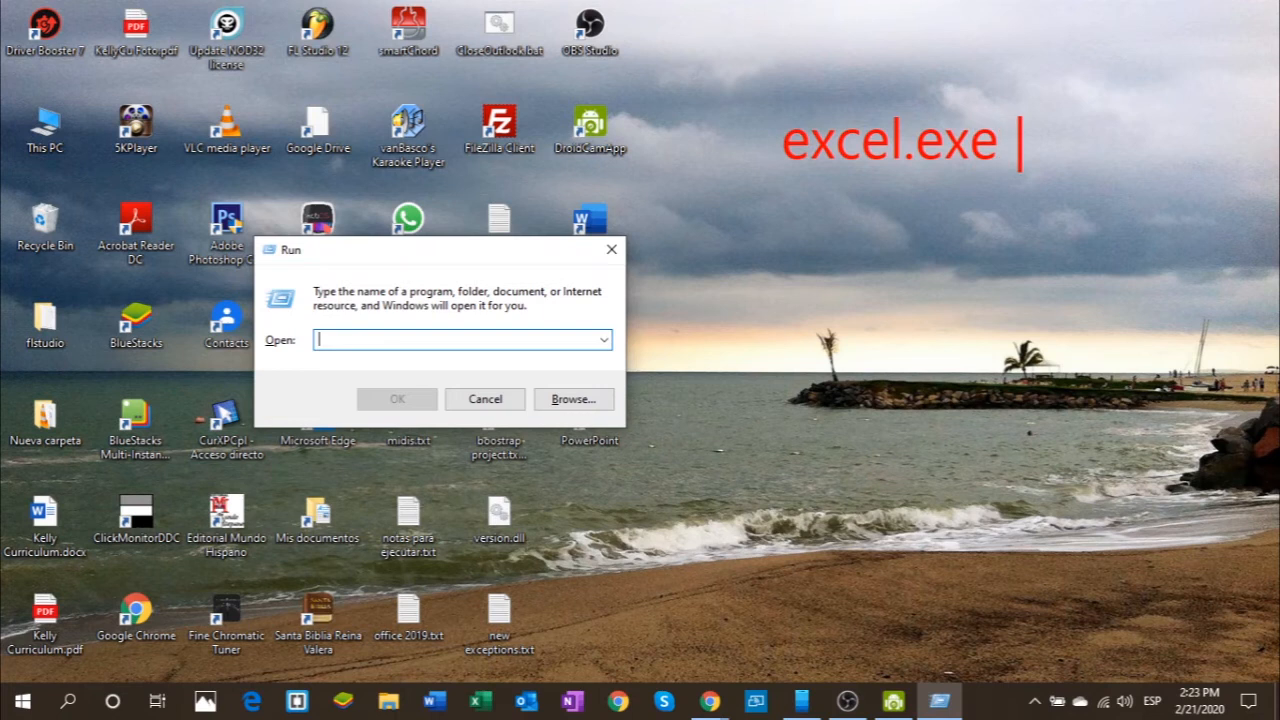
type(" /safe")
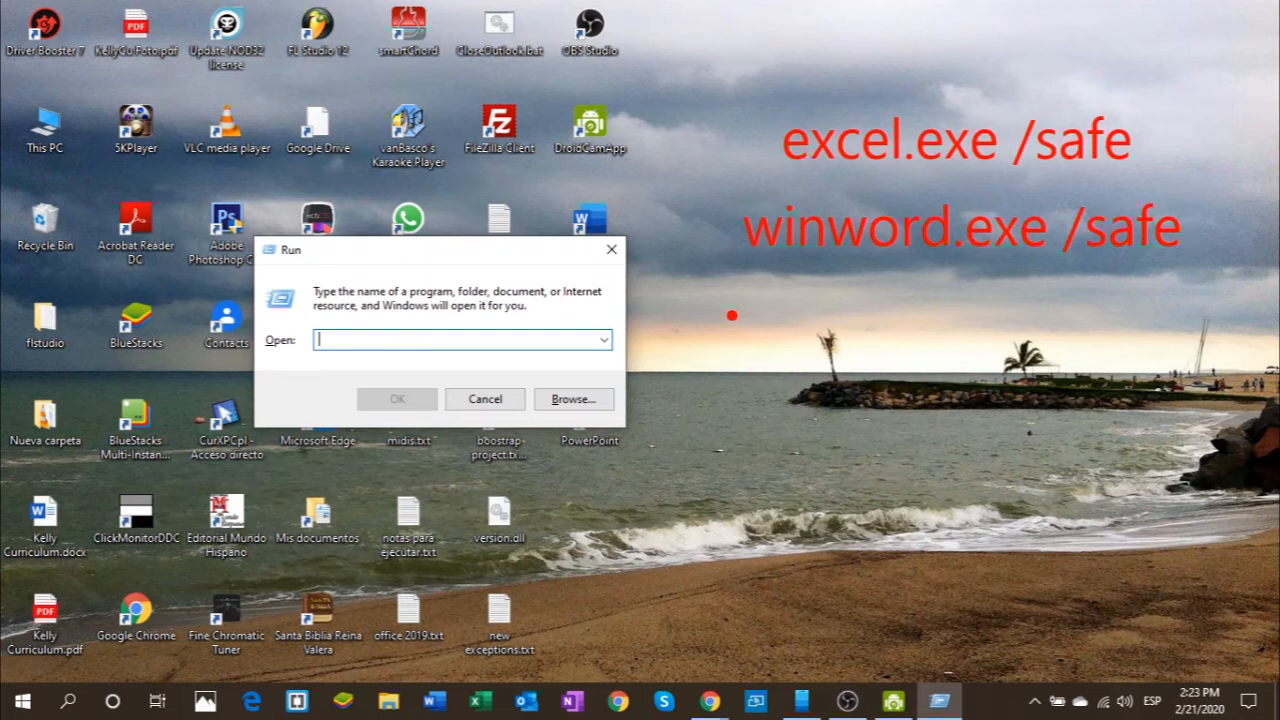
type("t")
type("power")
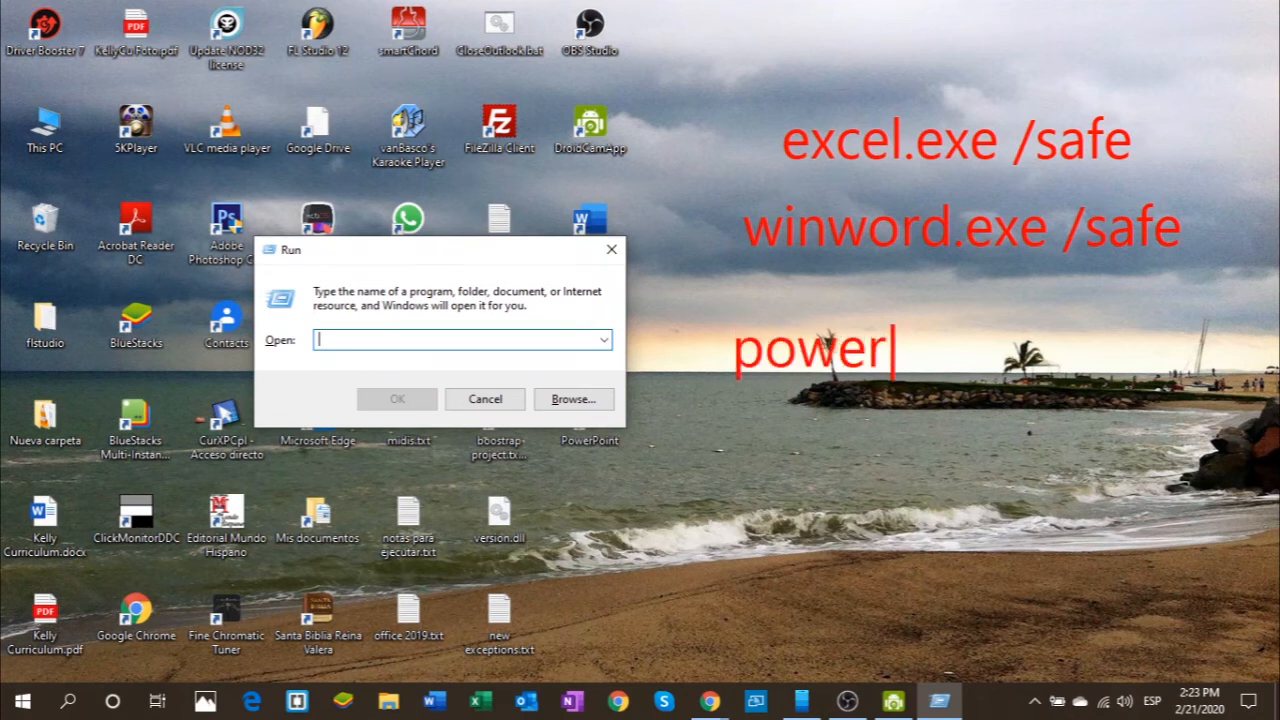
type("pnt.exe /s")
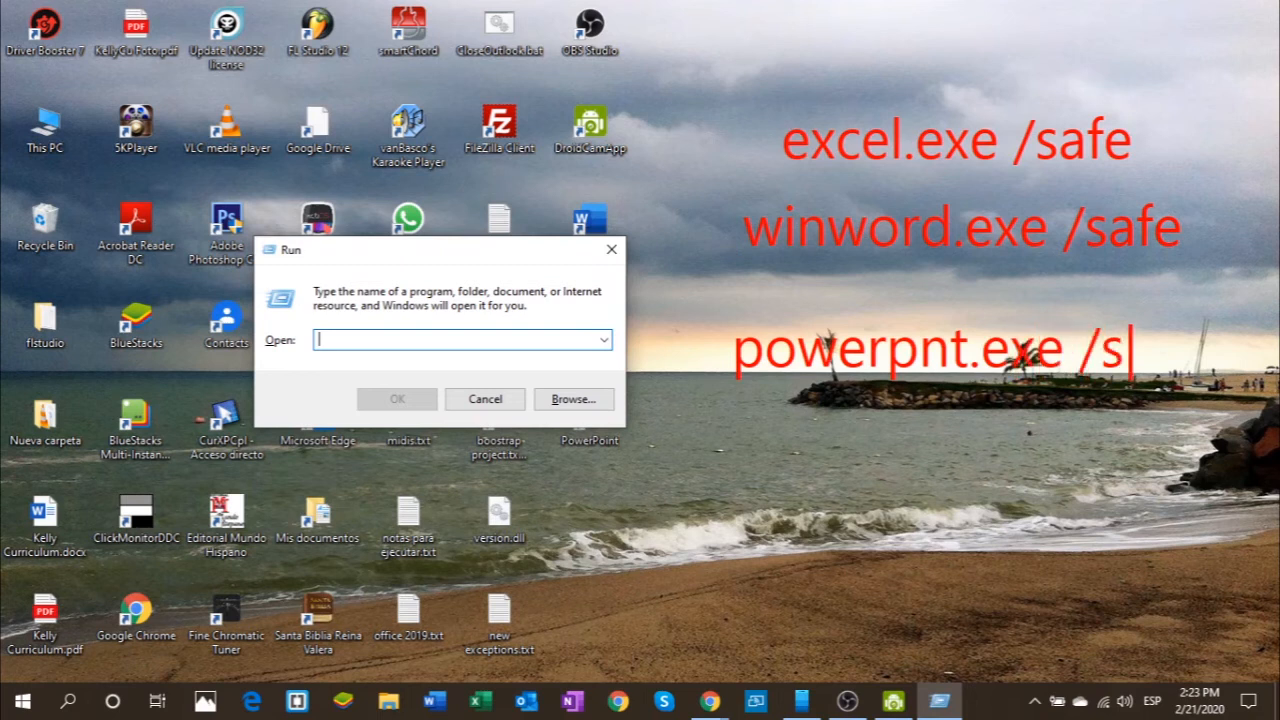
type("afe")
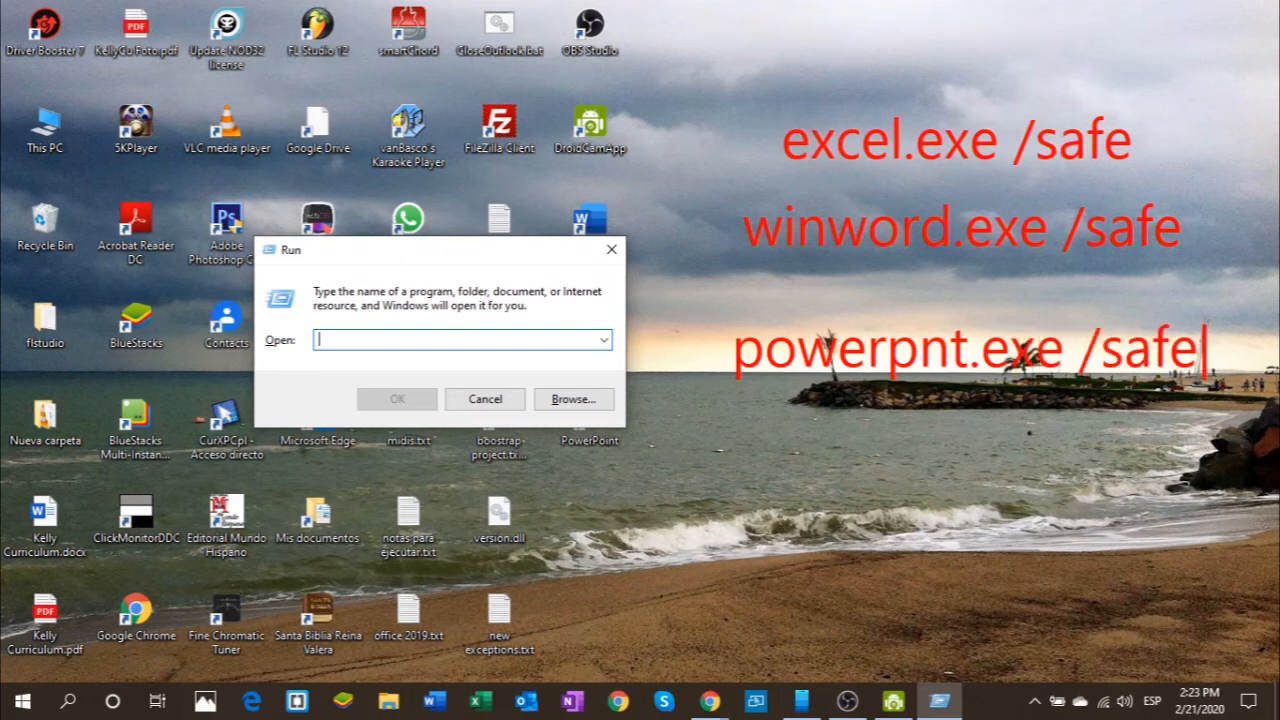
Frame the three written commands with a rectangle and clear all annotations from the screen.
key("Escape")
mouse_move(690, 97)
left_mouse_down()
mouse_move(978, 360)
mouse_move(1250, 520)
mouse_move(1255, 477)
left_mouse_up()
key("Escape")
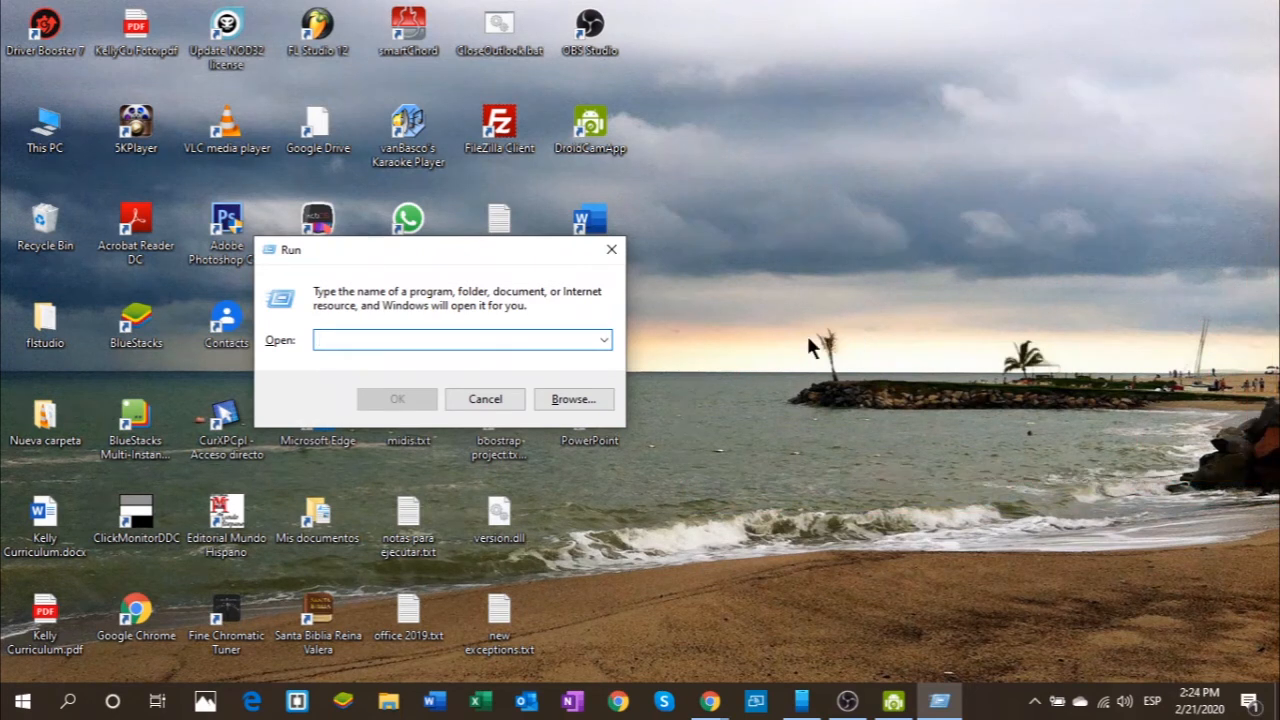
Start PowerPoint in safe mode by running powerpnt.exe /safe from the Run dialog, and close it once it has loaded.
type("pow")
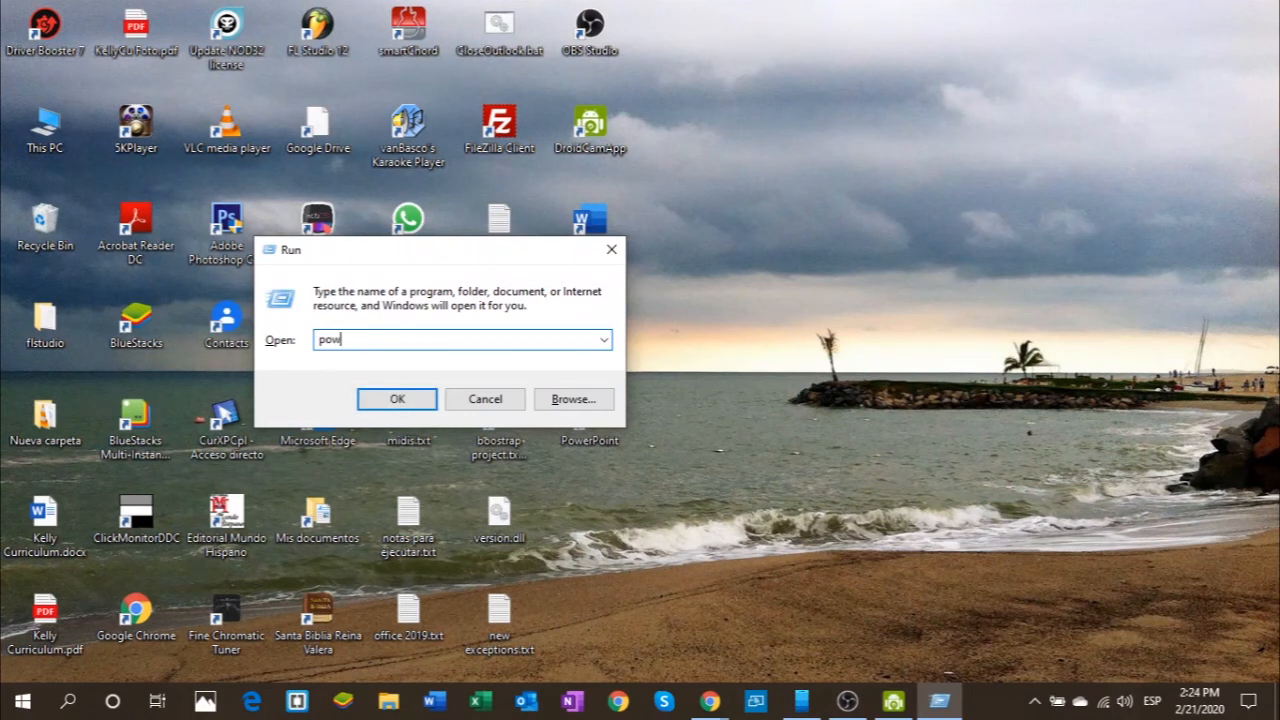
type("erpnt.exe /safe")
left_click(388, 401)
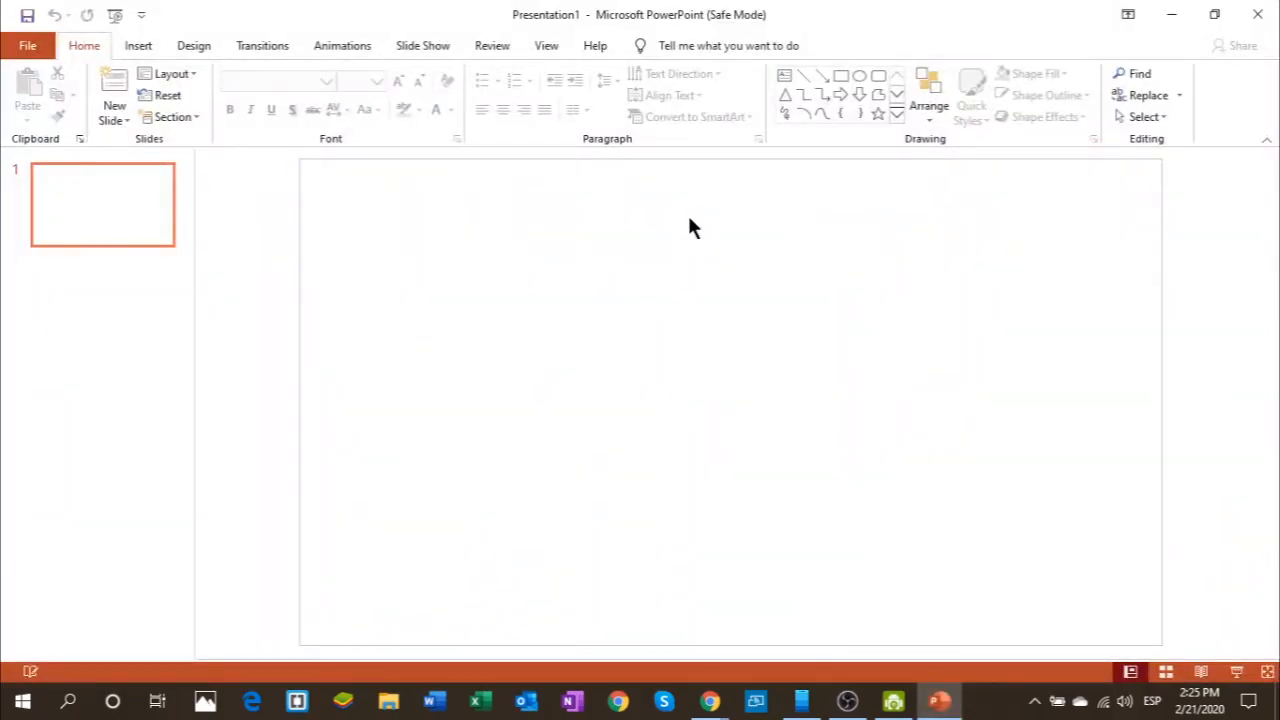
left_click(714, 52)
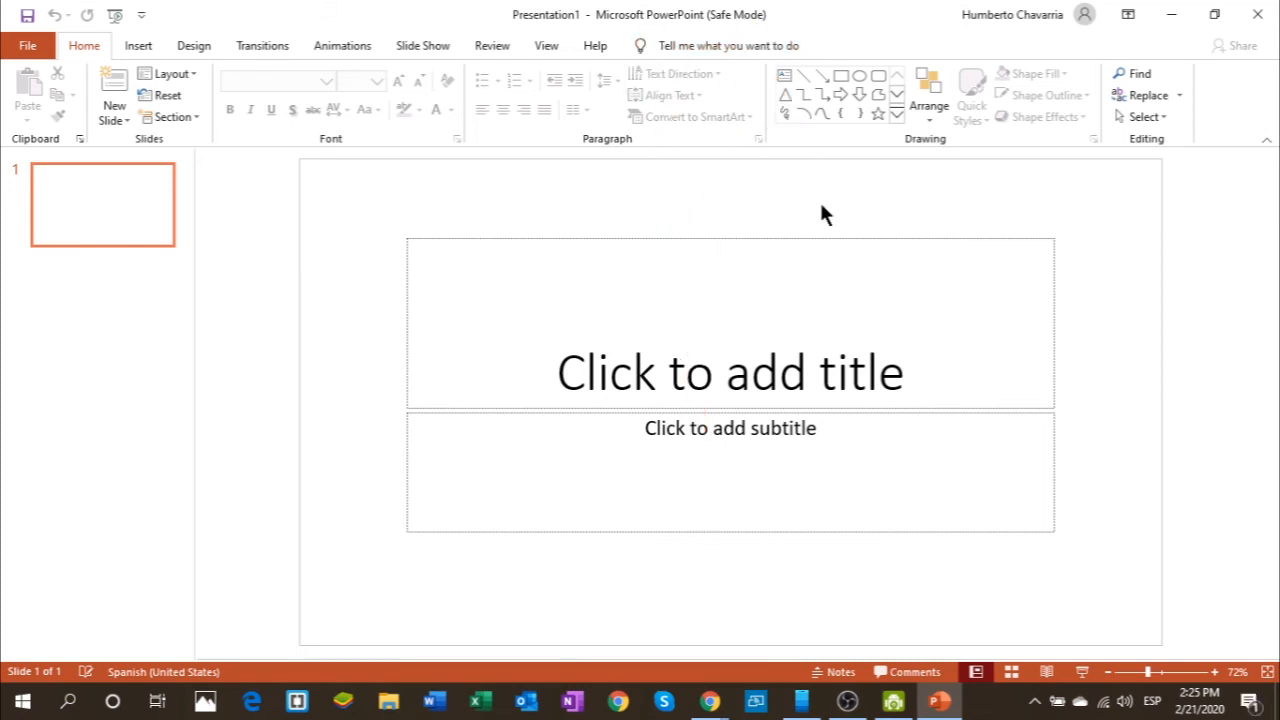
left_click(1257, 14)
Start Excel in safe mode by running excel.exe /safe from the Run dialog.
key("super+r")
type("excel.ex")
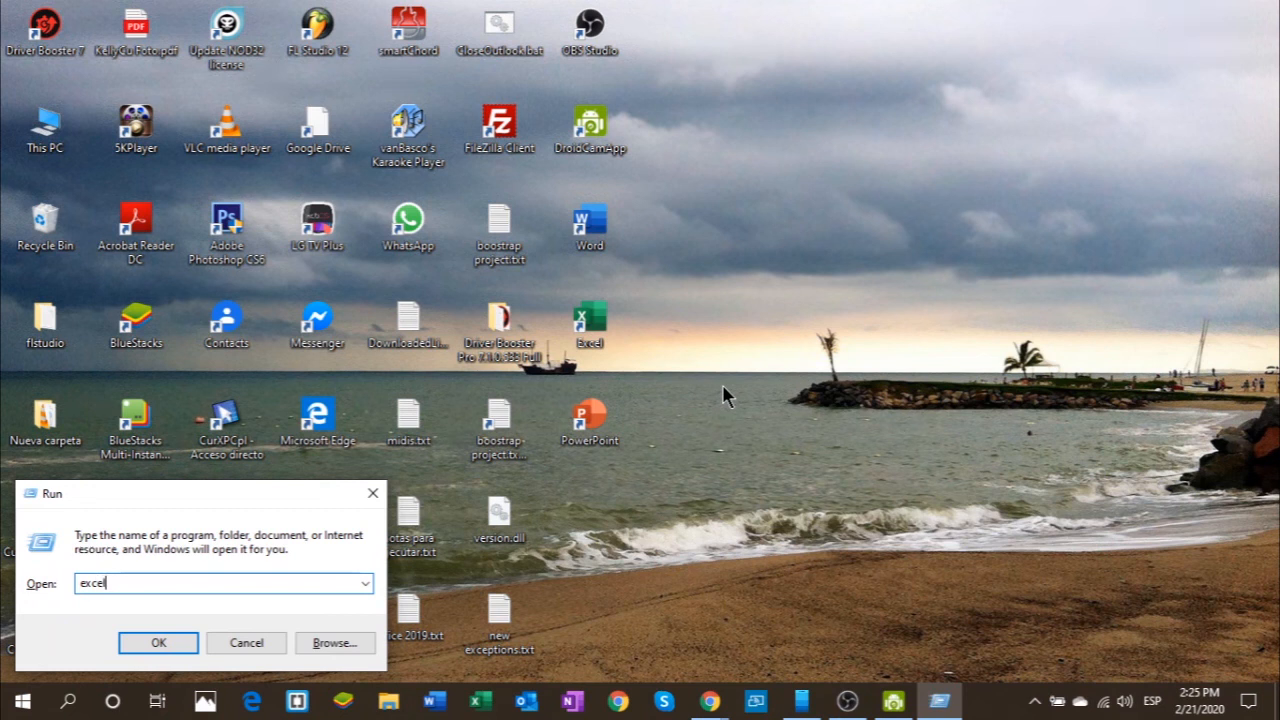
type("e /safe")
key("Return")
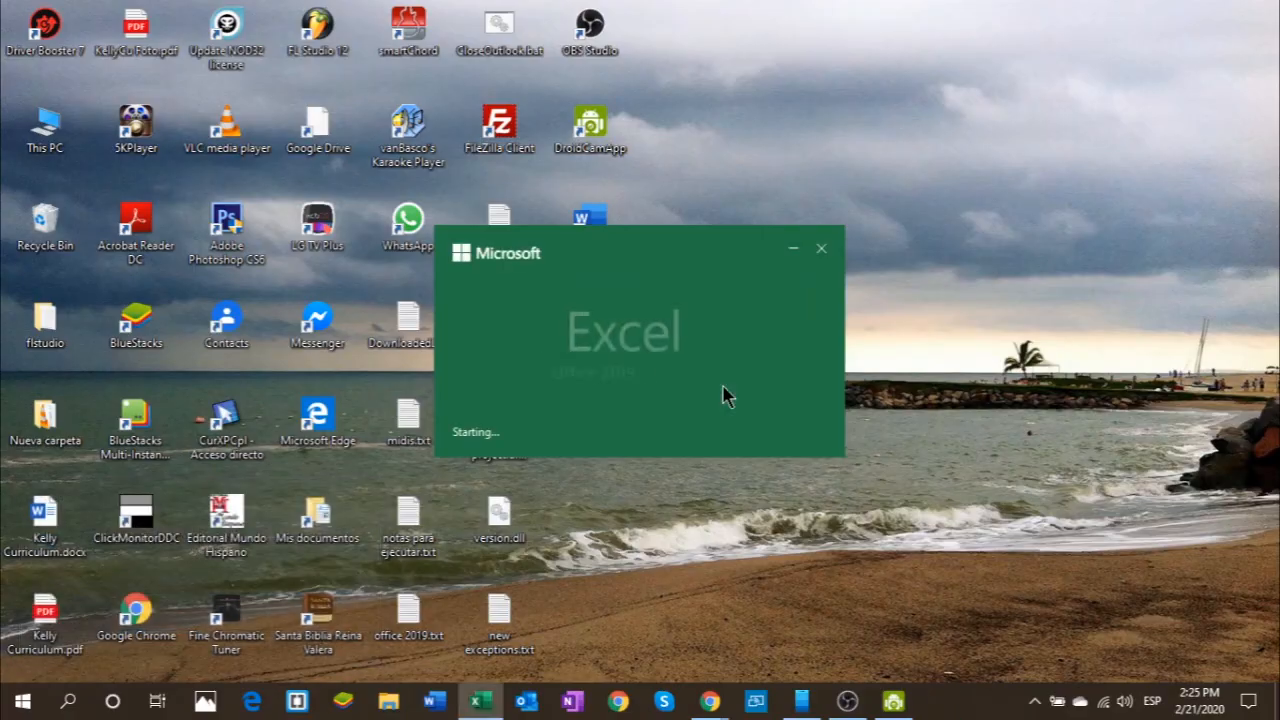
Start Word in safe mode by running winword.exe /safe from the Run dialog.
type("wor")
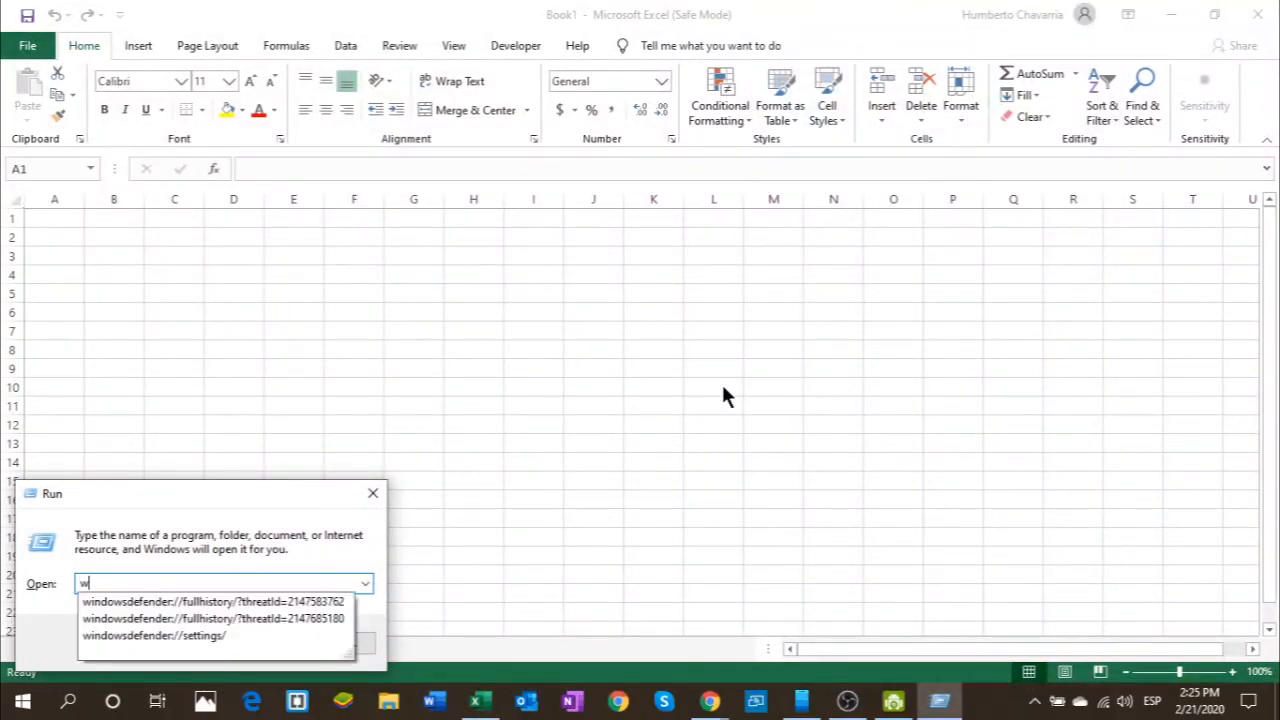
key("BackSpace")
key("BackSpace")
type("inw")
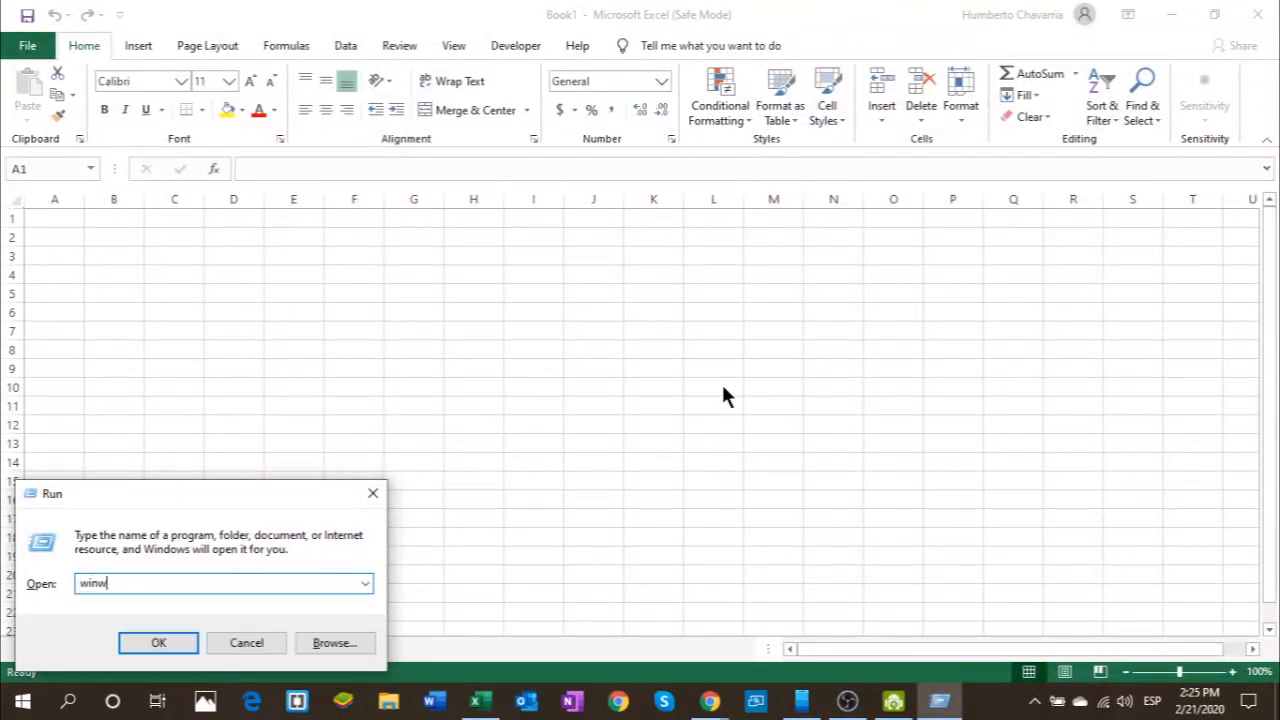
type("ord.exe /safe")
key("Return")
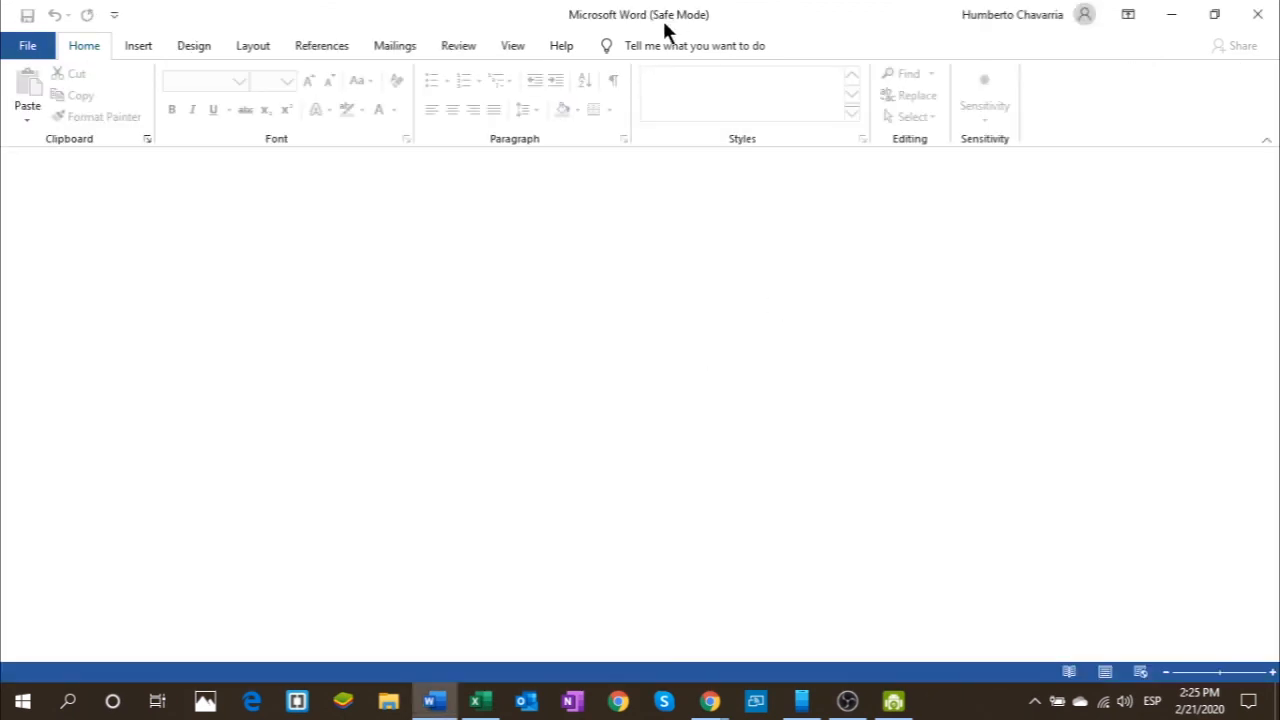
Close the Word and Excel windows and refresh the desktop.
left_click(1258, 14)
left_click(1260, 12)
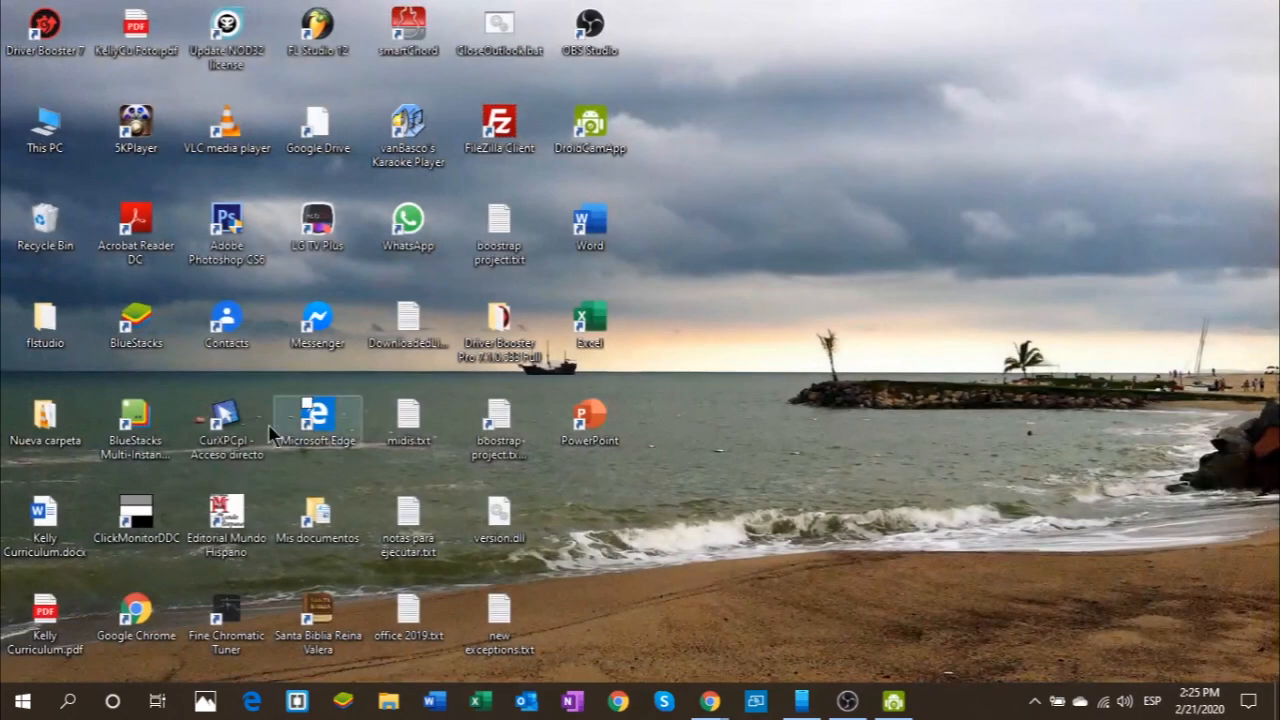
right_click(849, 357)
left_click(924, 411)
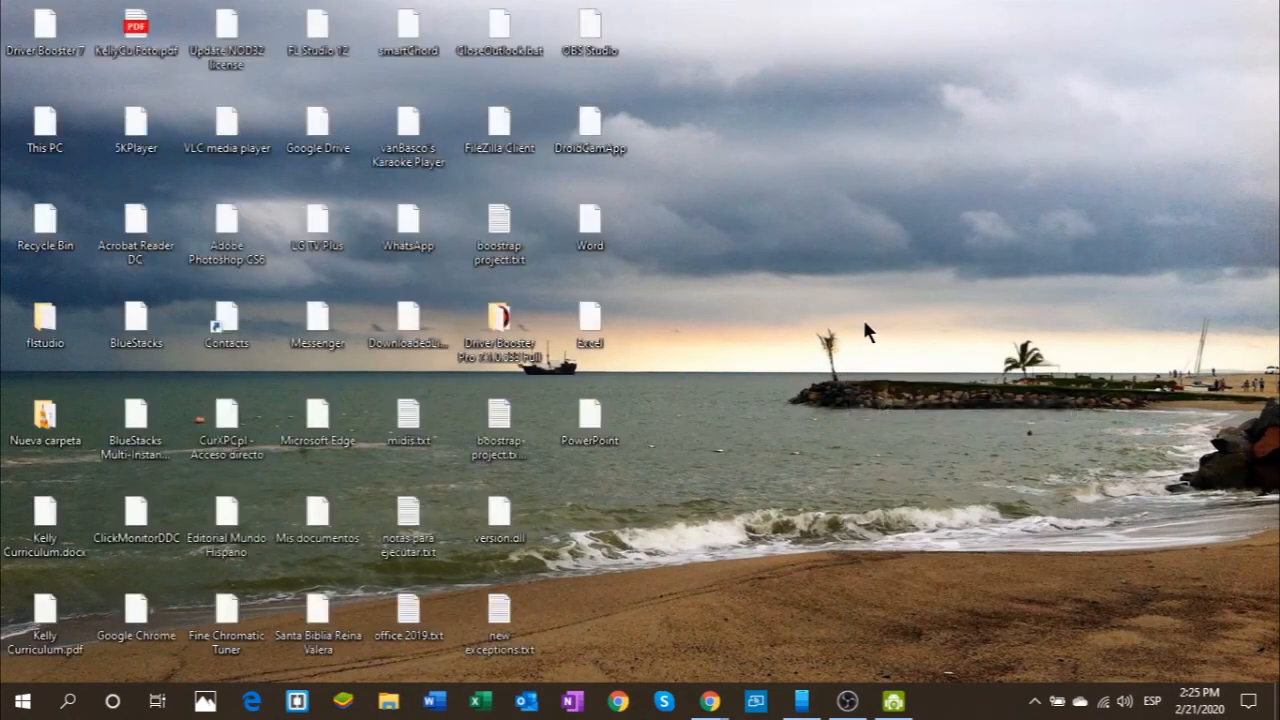